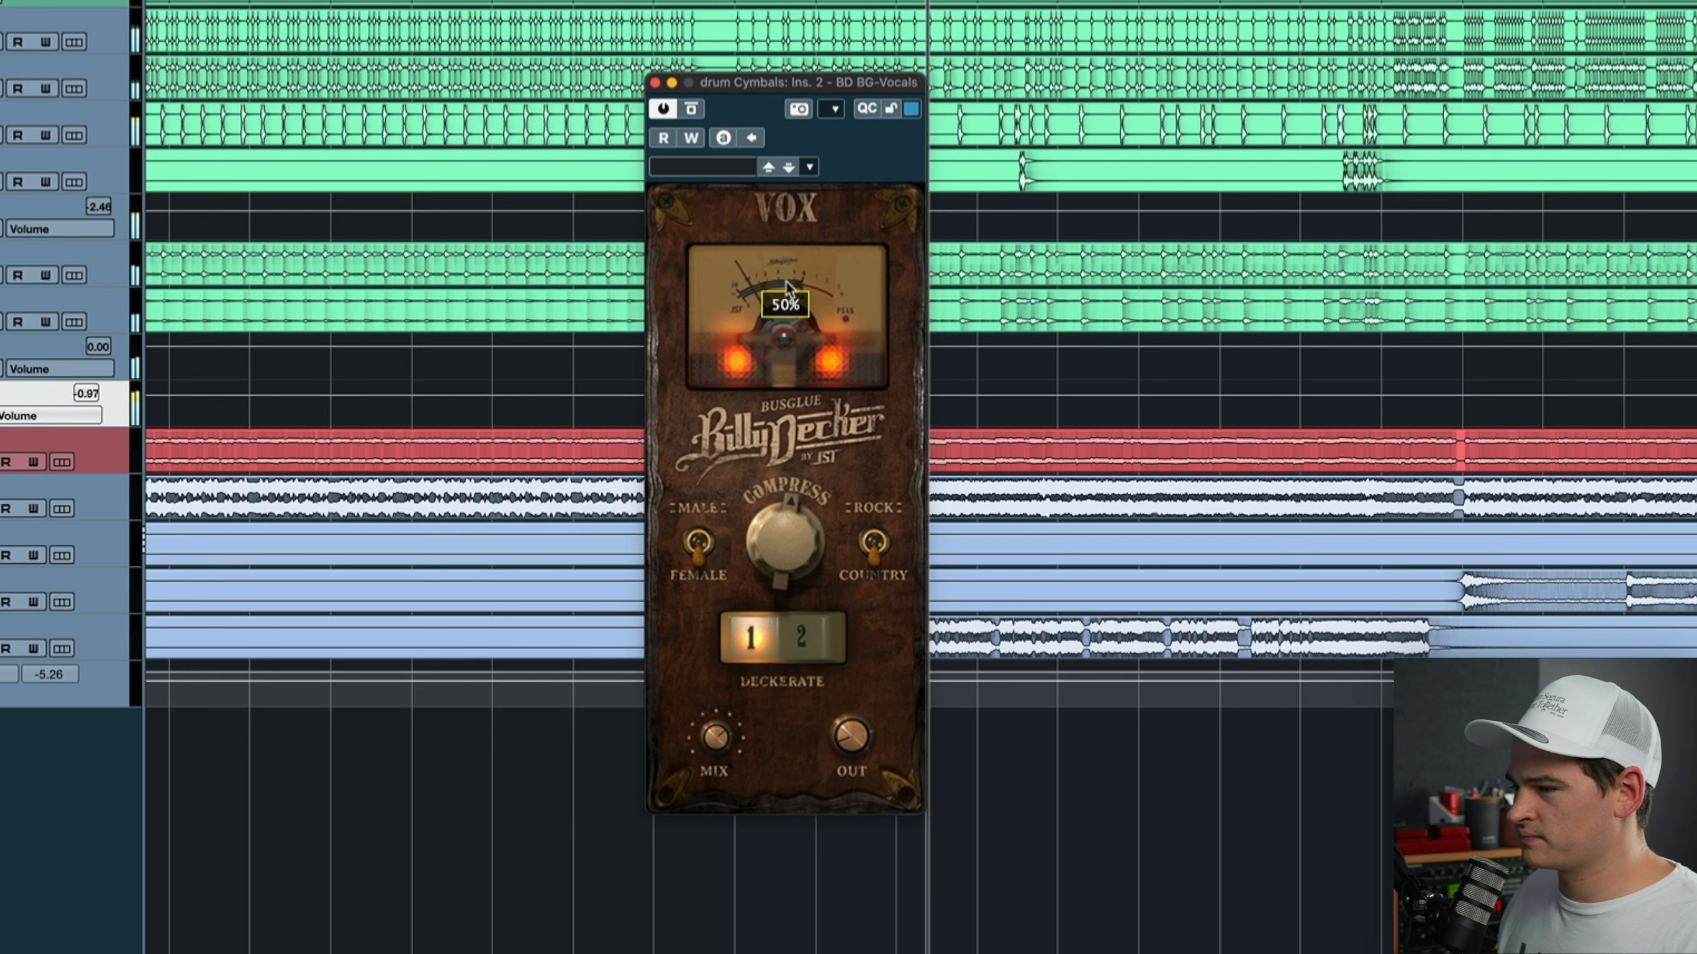
- Set the cymbals bus's BG-Vocals plug-in to 50% compression and 60% mix, and stop playback
drag(786, 282, 786, 331)
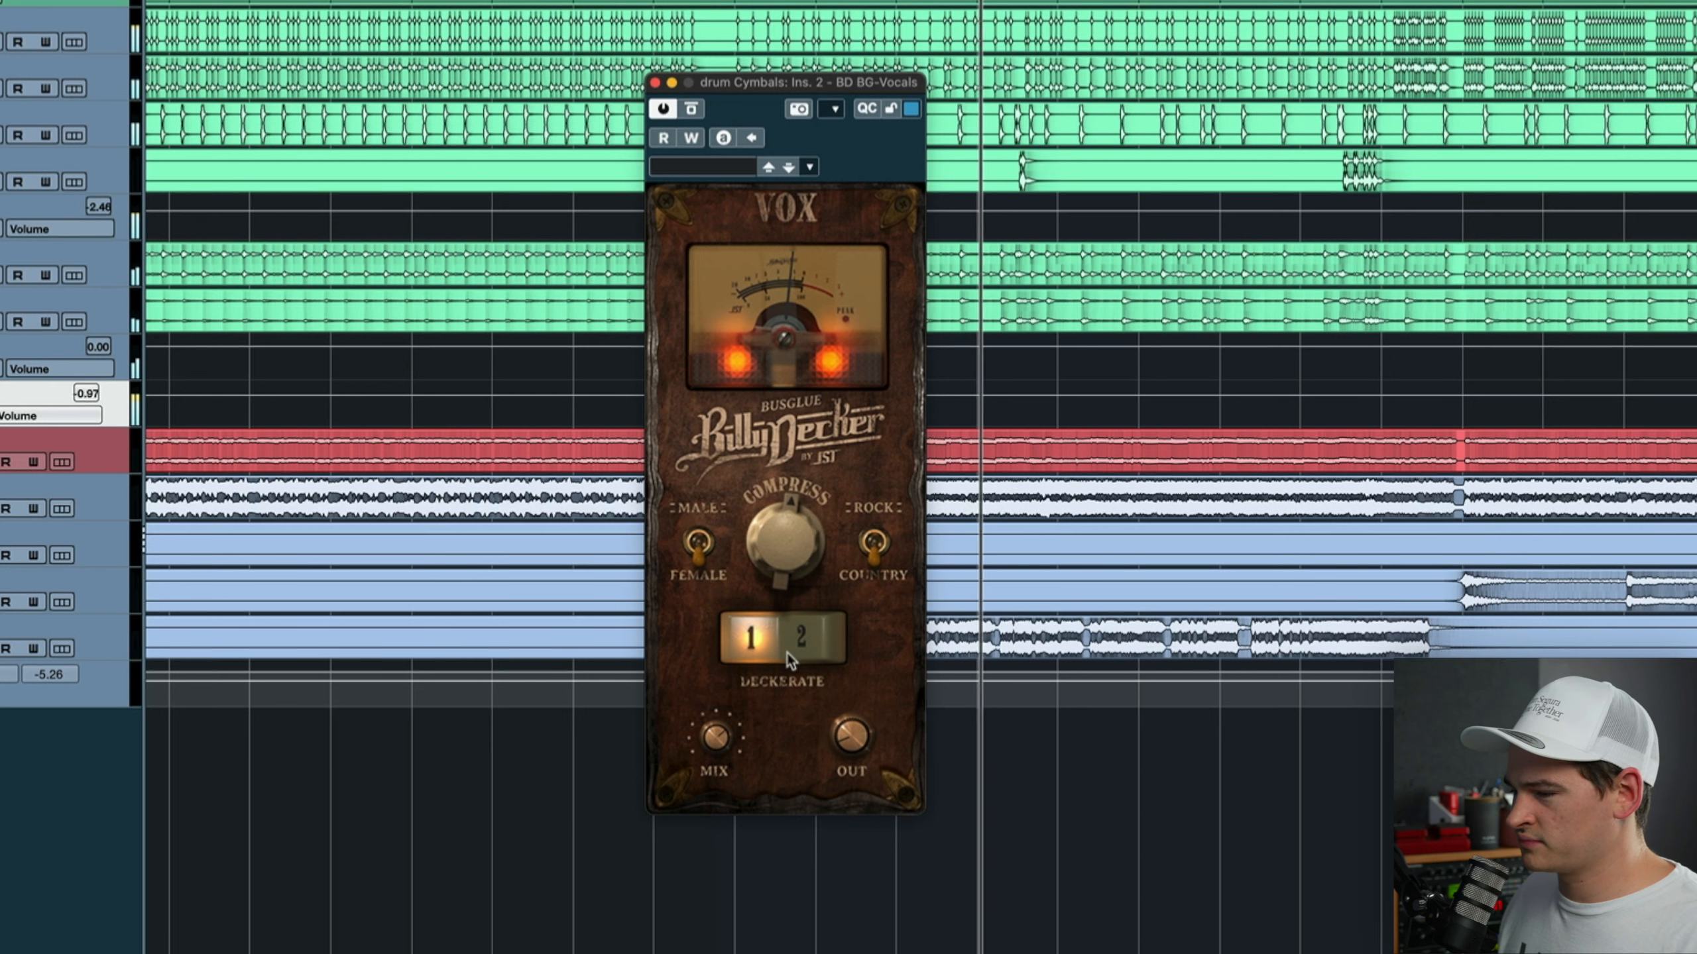
mouse_move(858, 747)
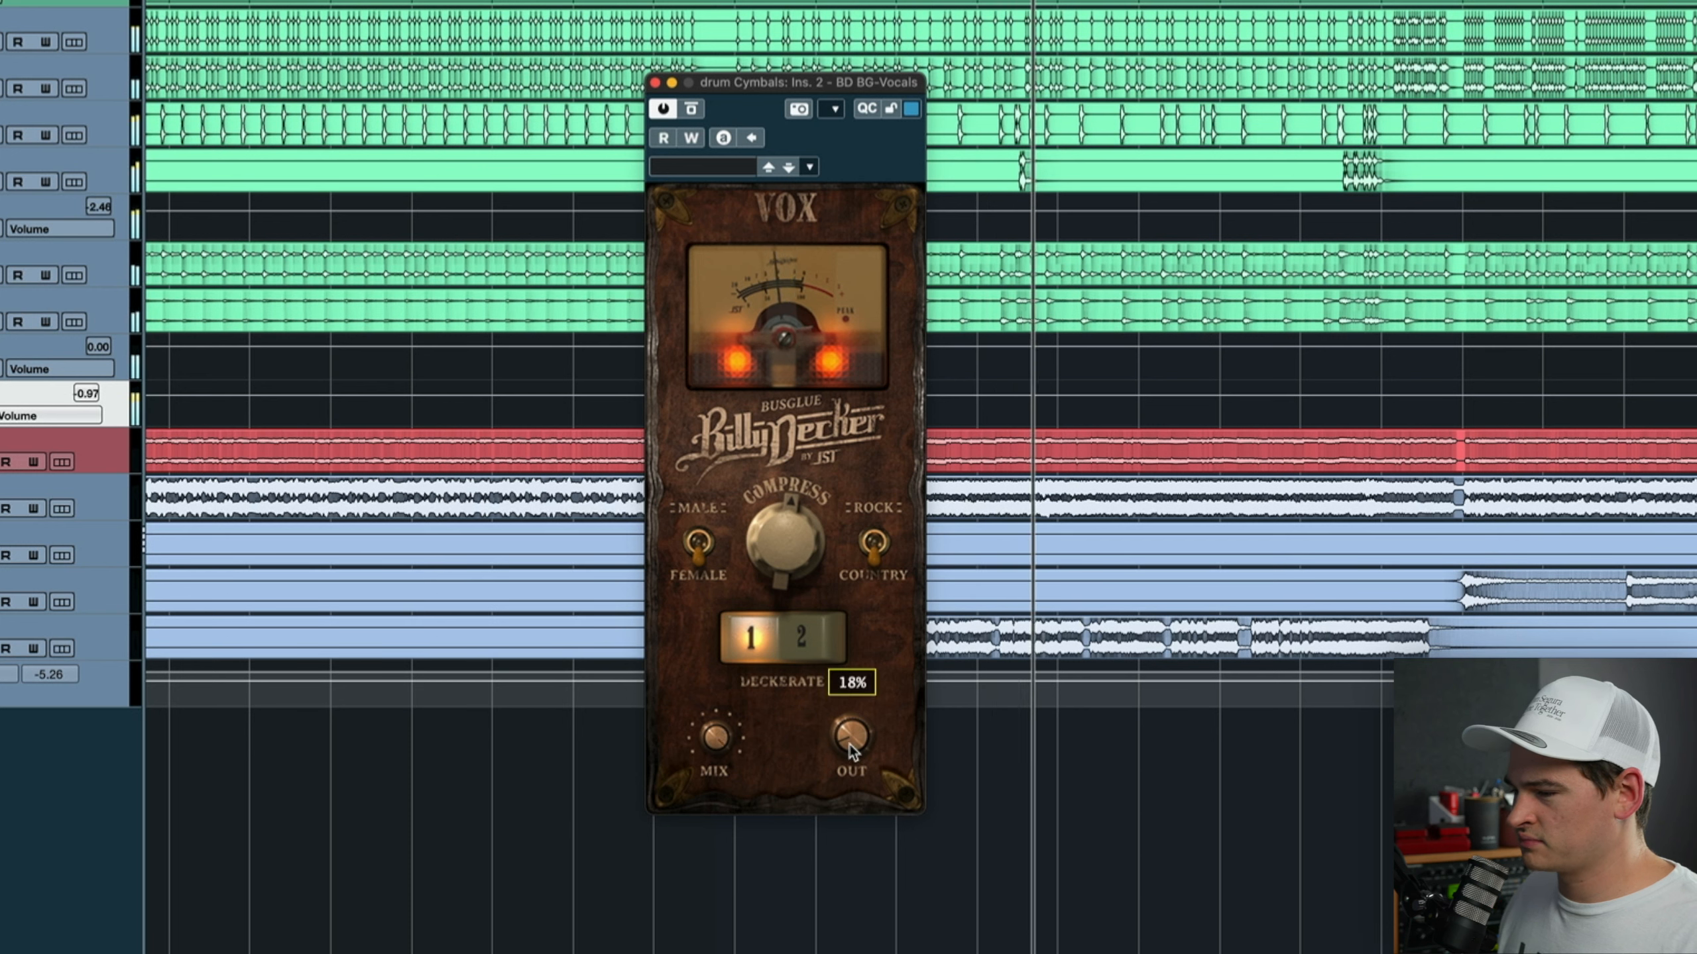
mouse_move(715, 745)
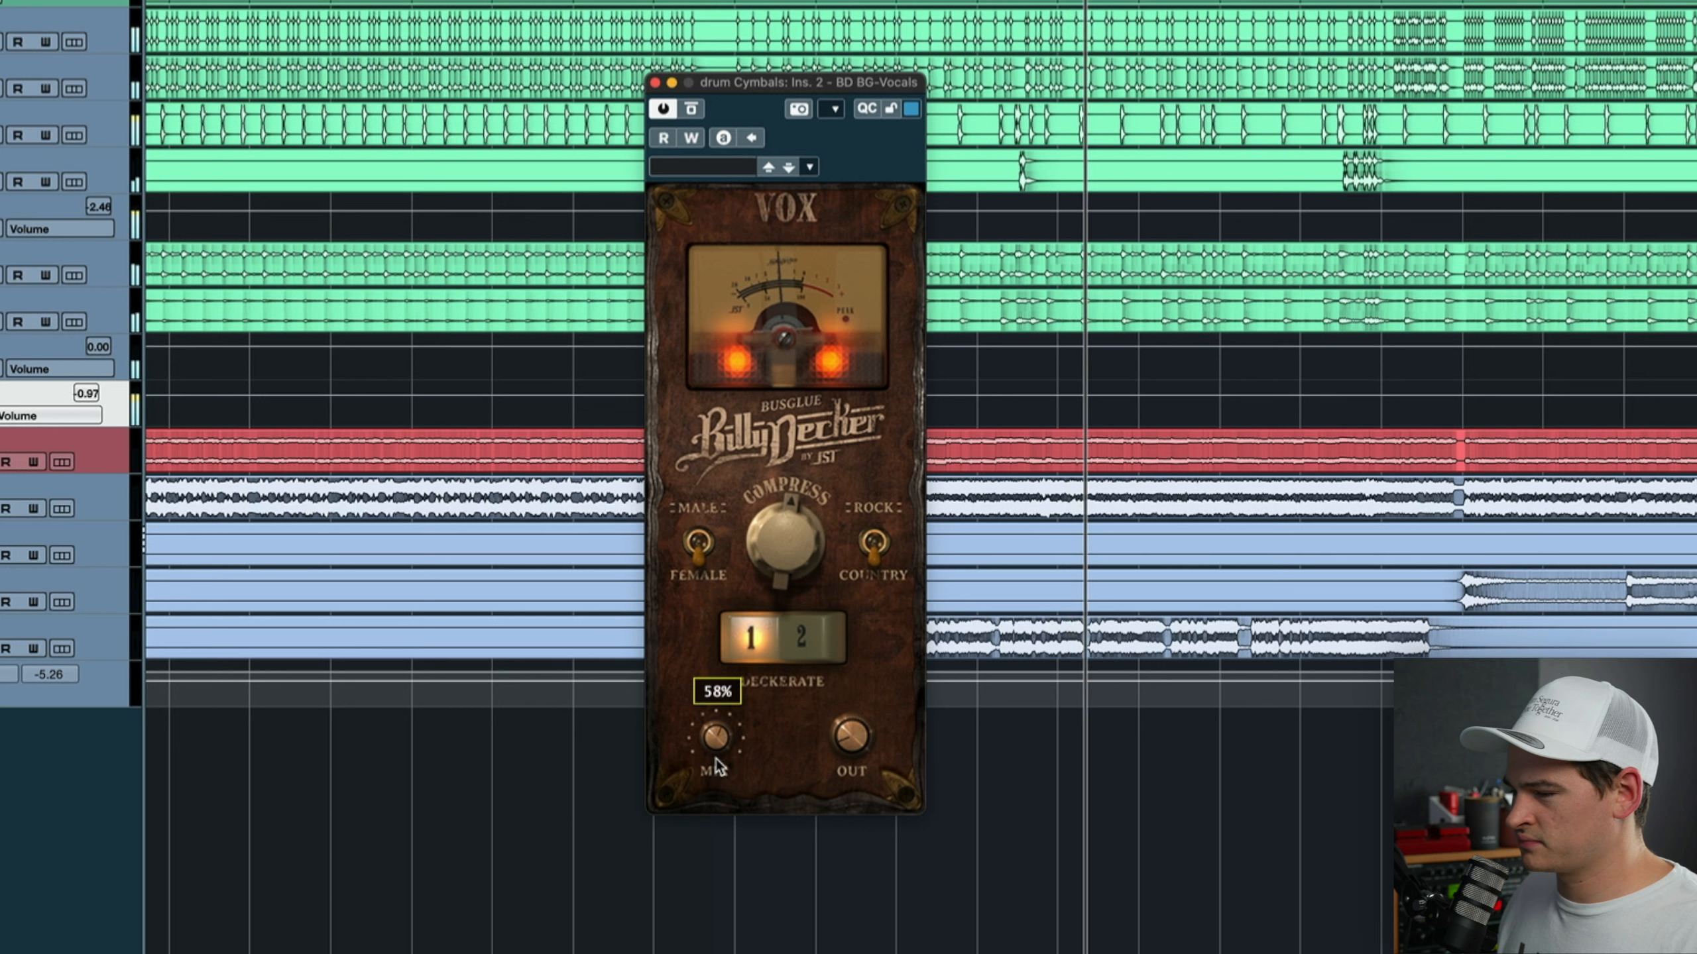
scroll(716, 756, up, 2)
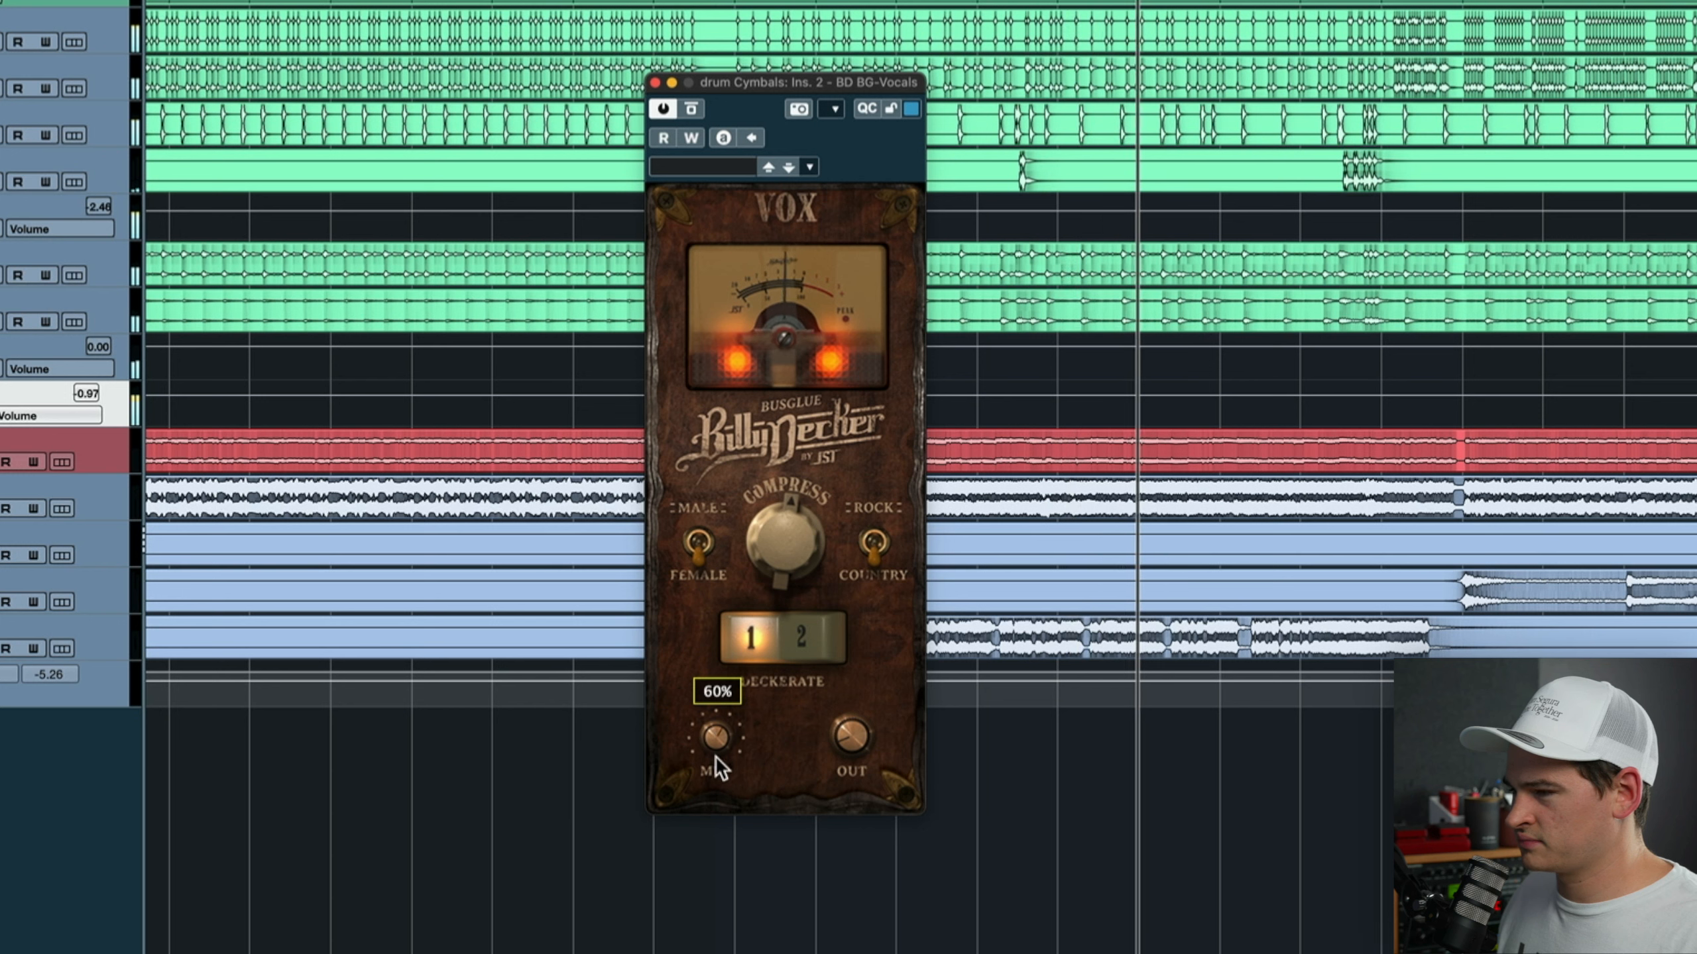
key(space)
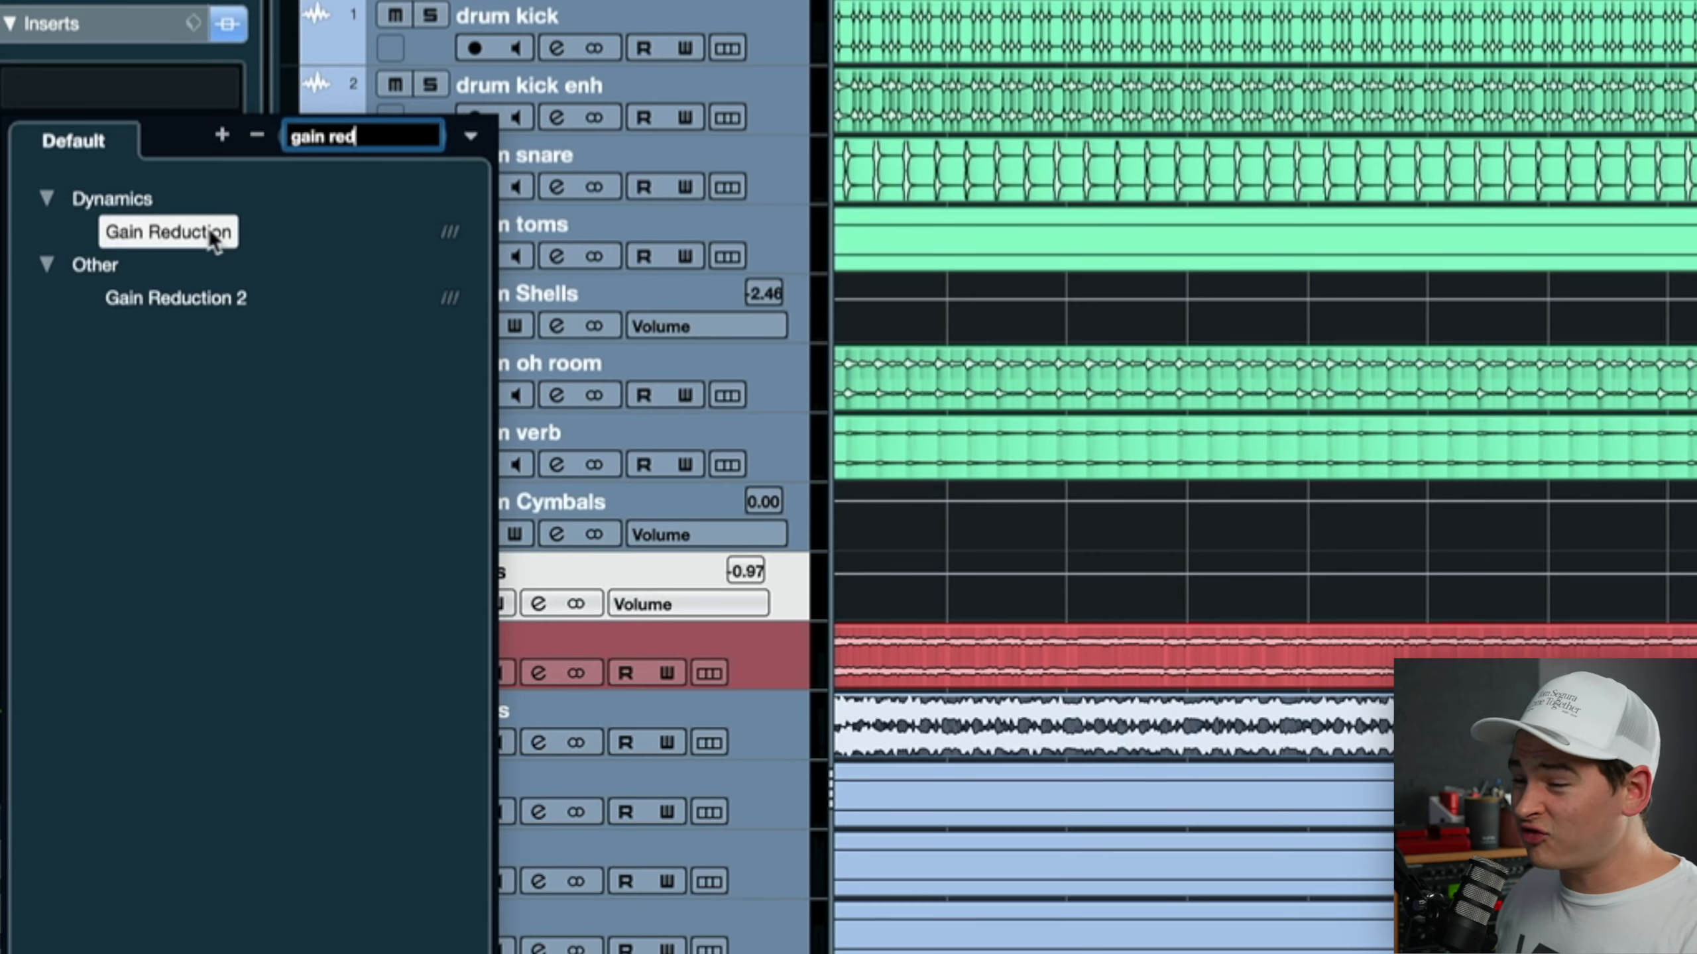
- Load the Gain Reduction plug-in on the Drums bus and set its mix to 100%
double_click(208, 228)
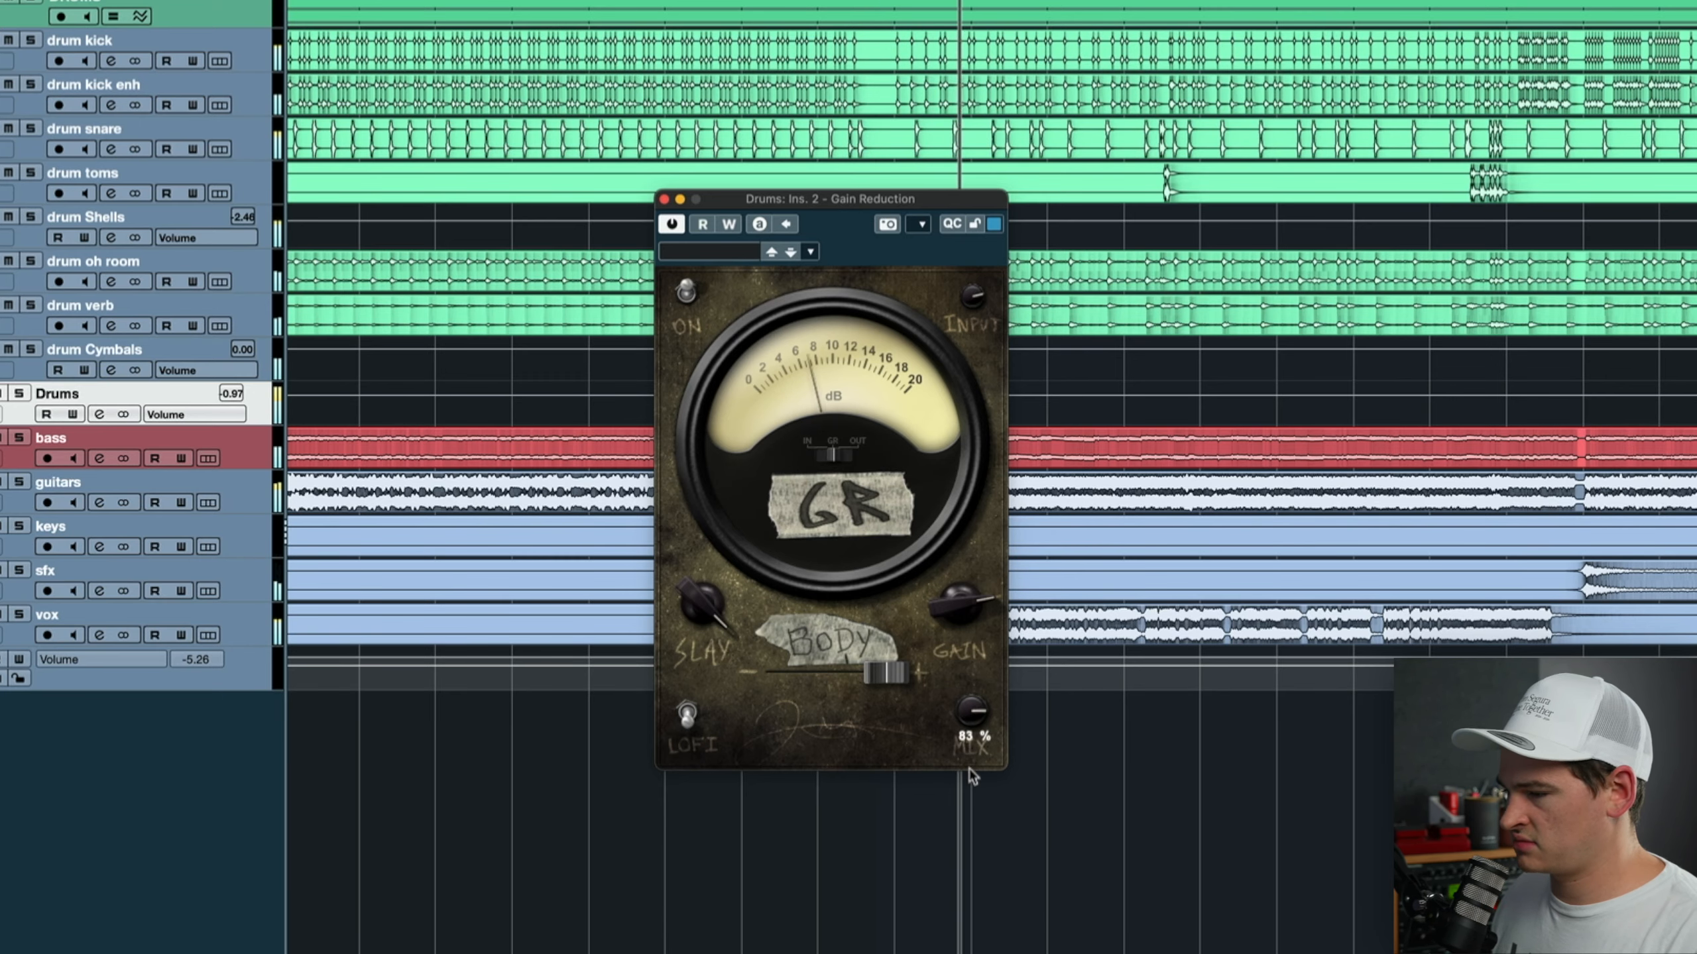
drag(973, 937, 975, 953)
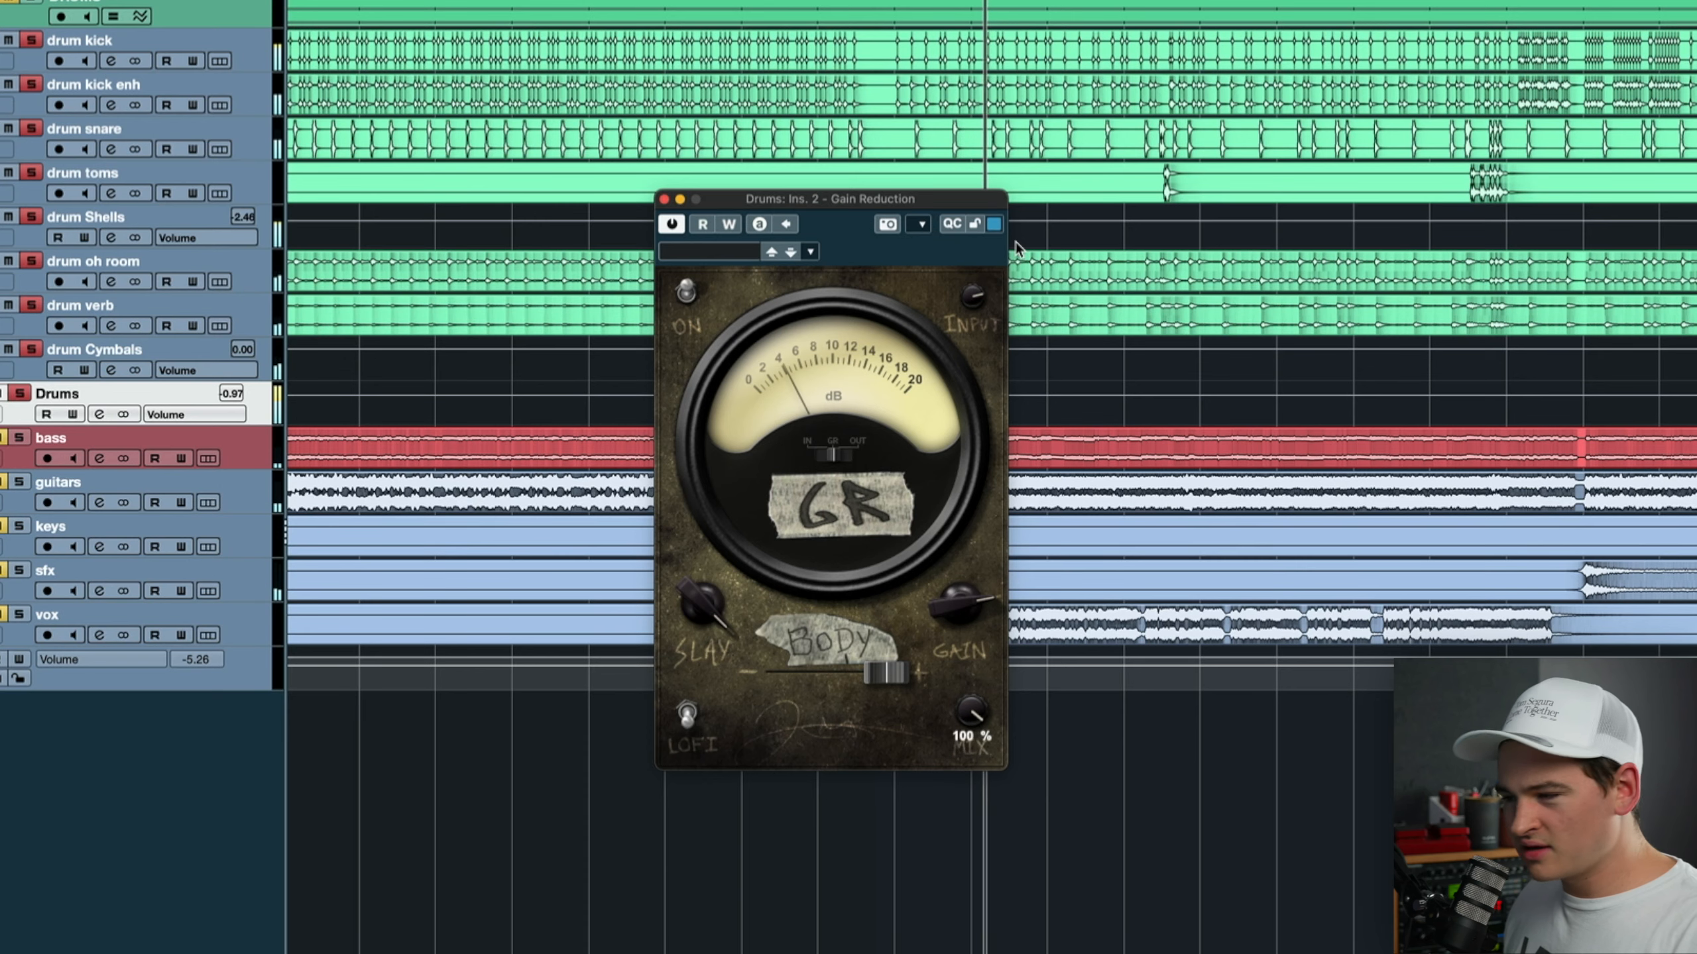
drag(1016, 244, 1020, 496)
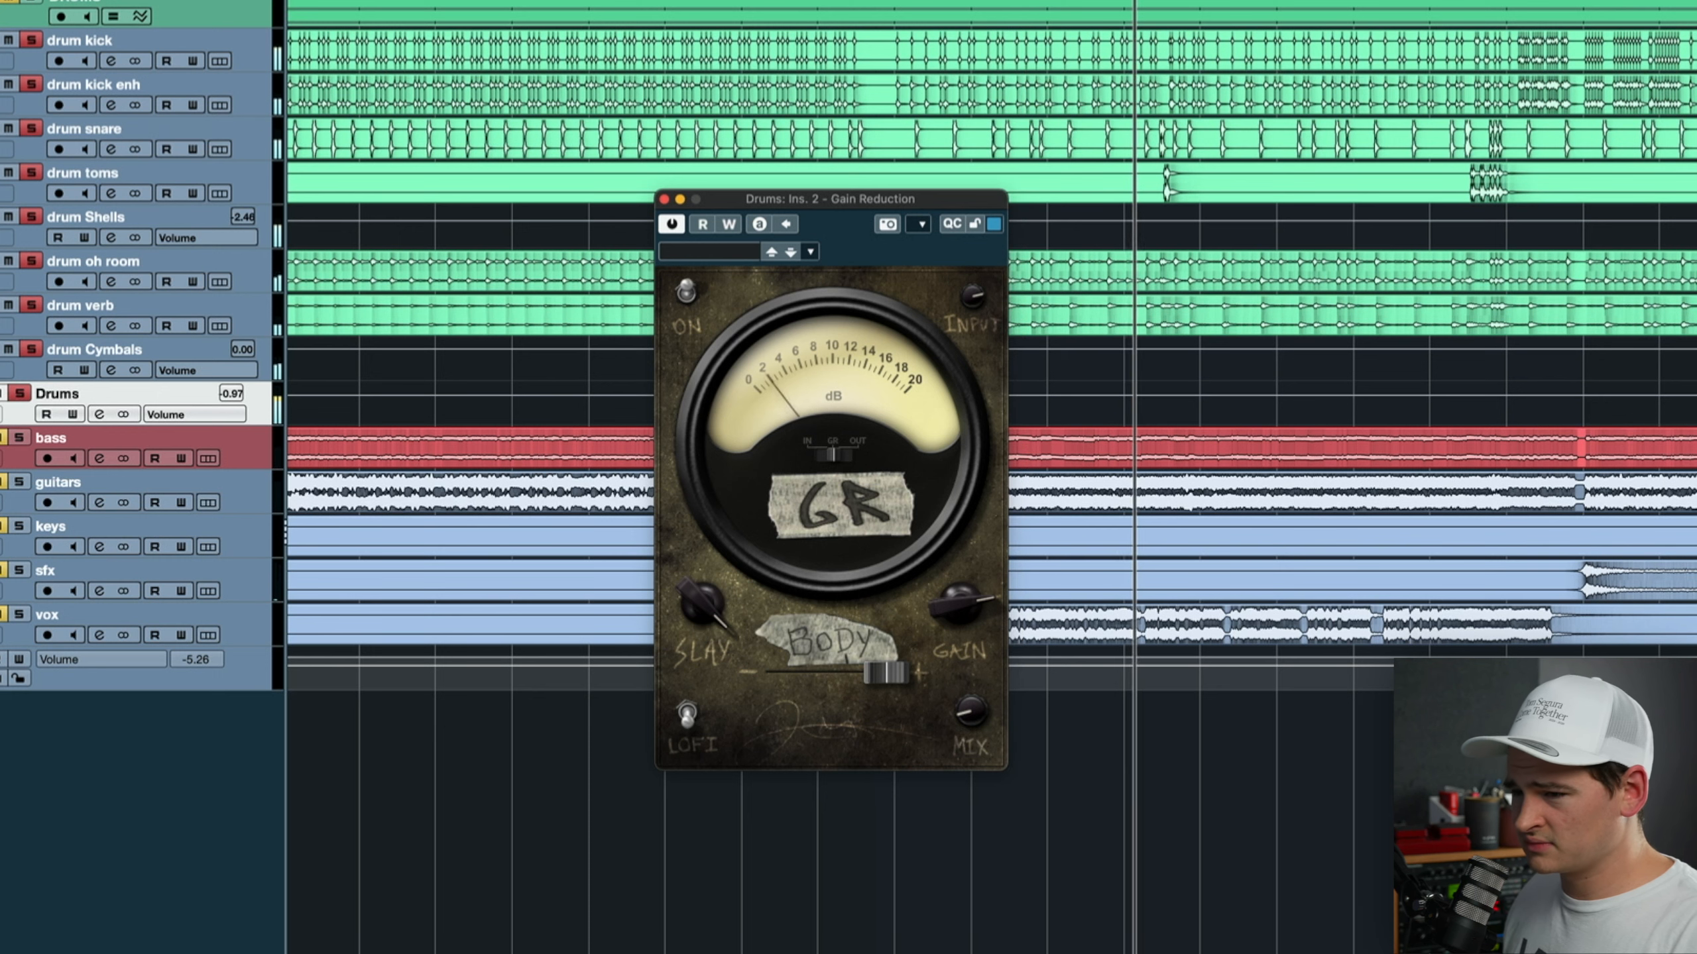
- Unsolo the Drums bus and turn down the Slay amount in Gain Reduction
key(space)
click(21, 395)
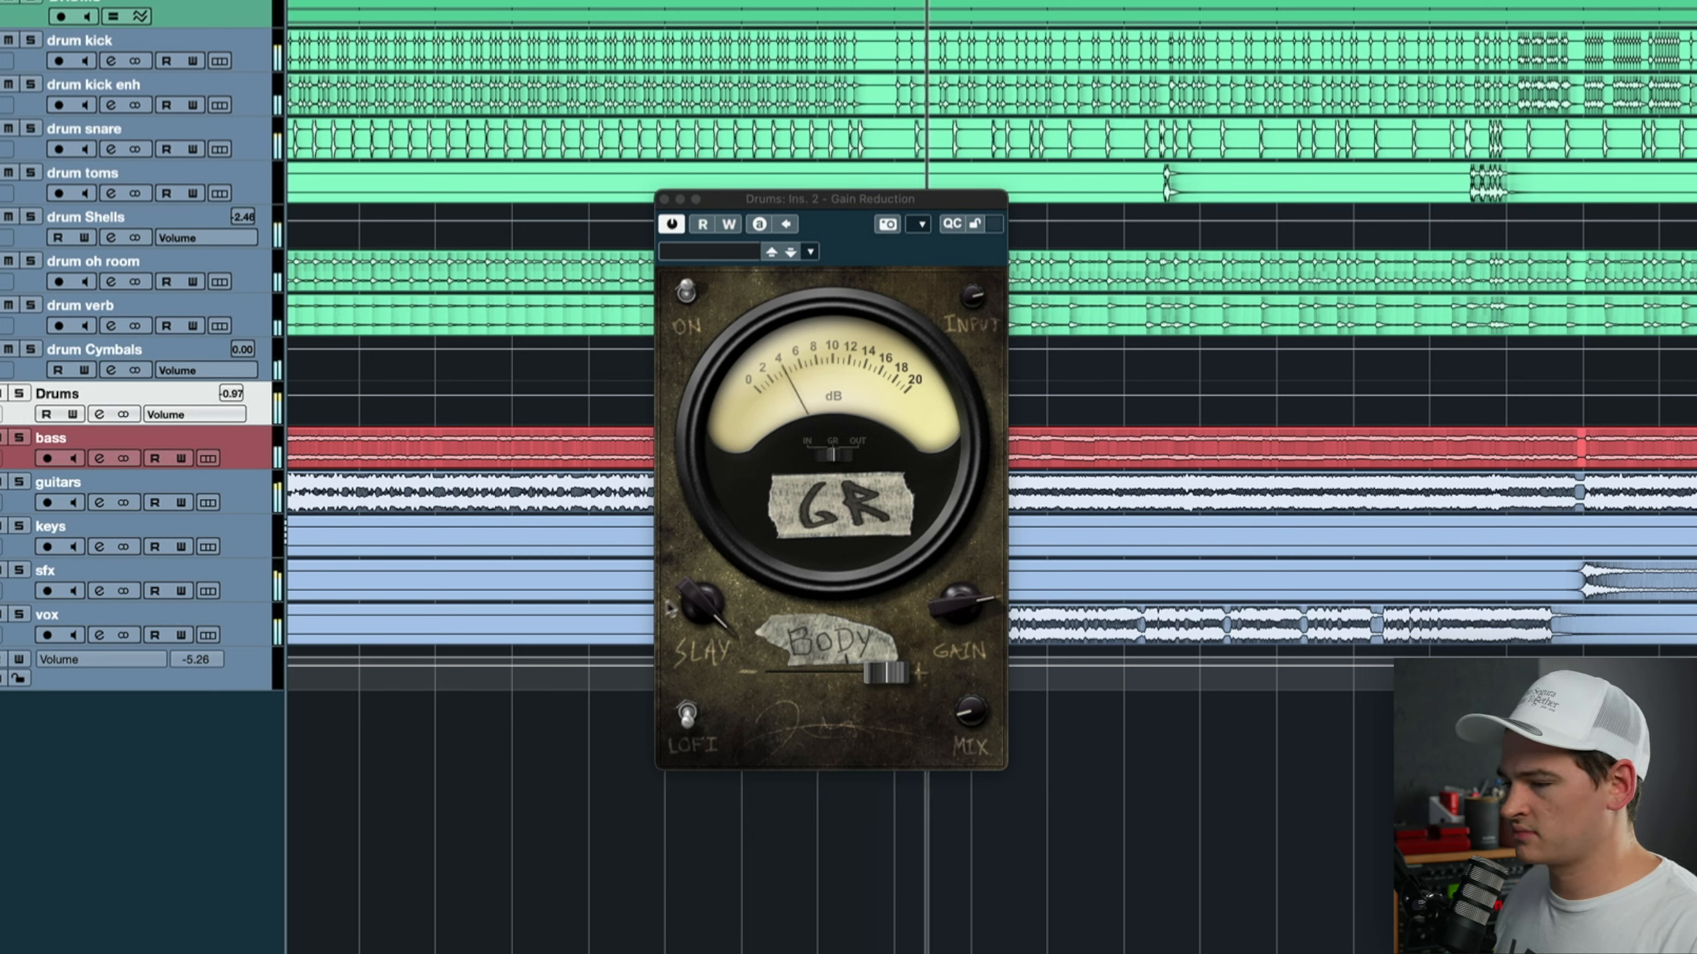
drag(670, 606, 682, 698)
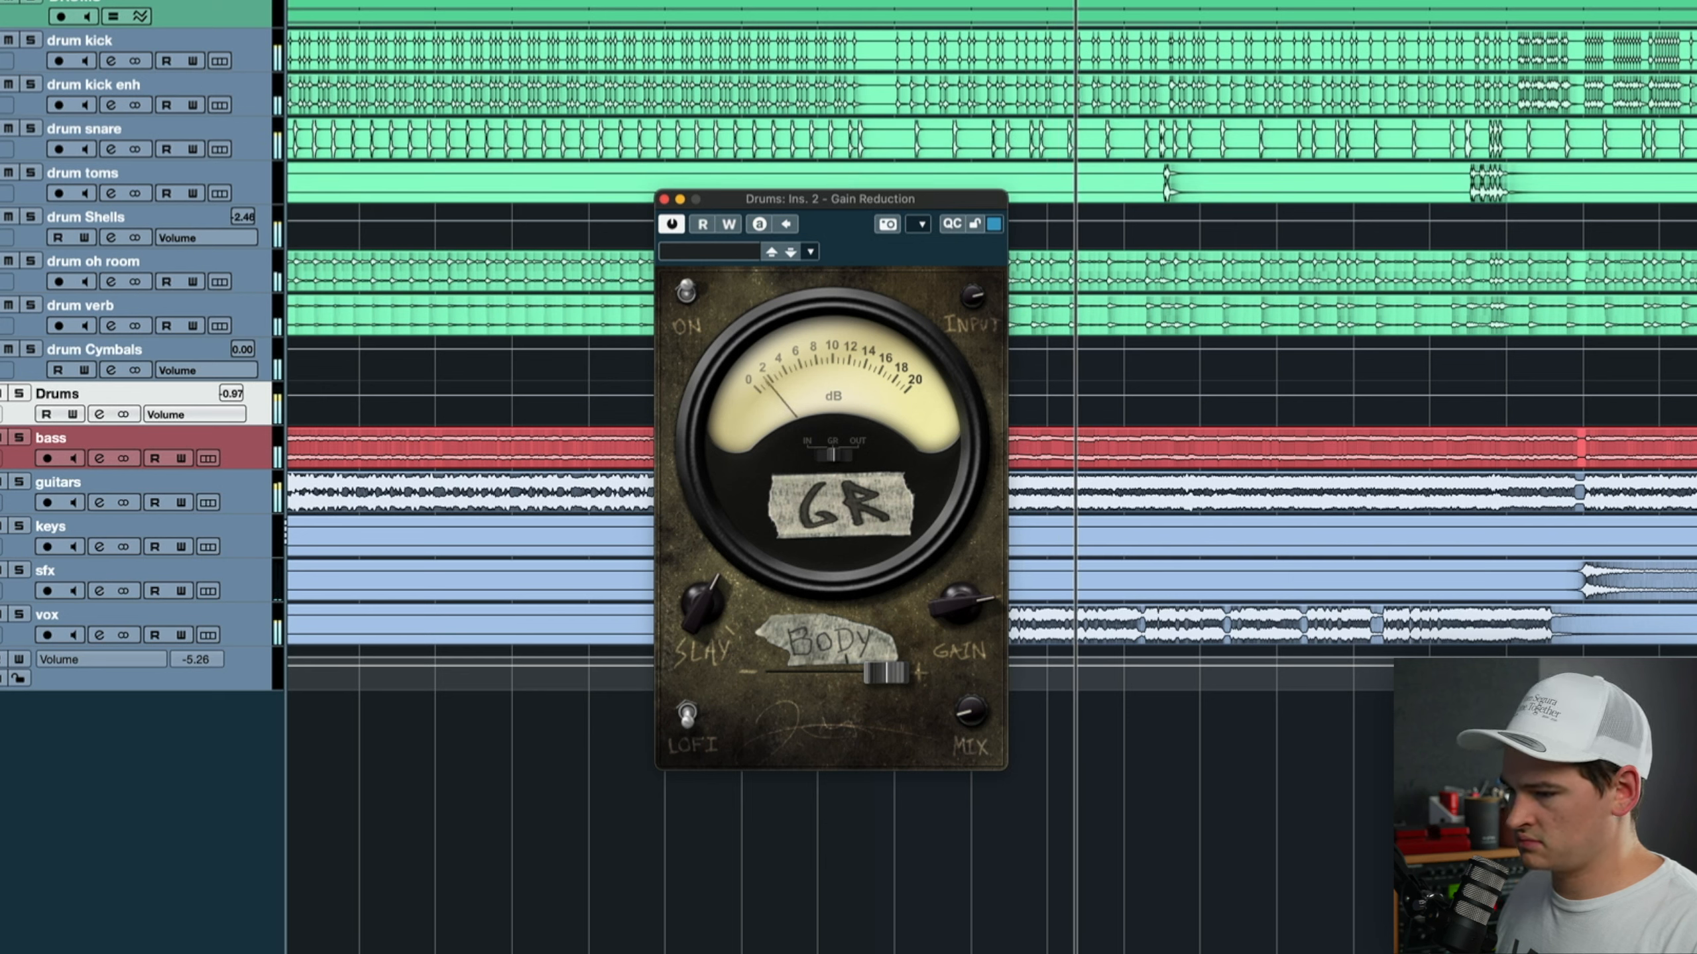
- Compare the drums with Gain Reduction switched off and on
click(688, 293)
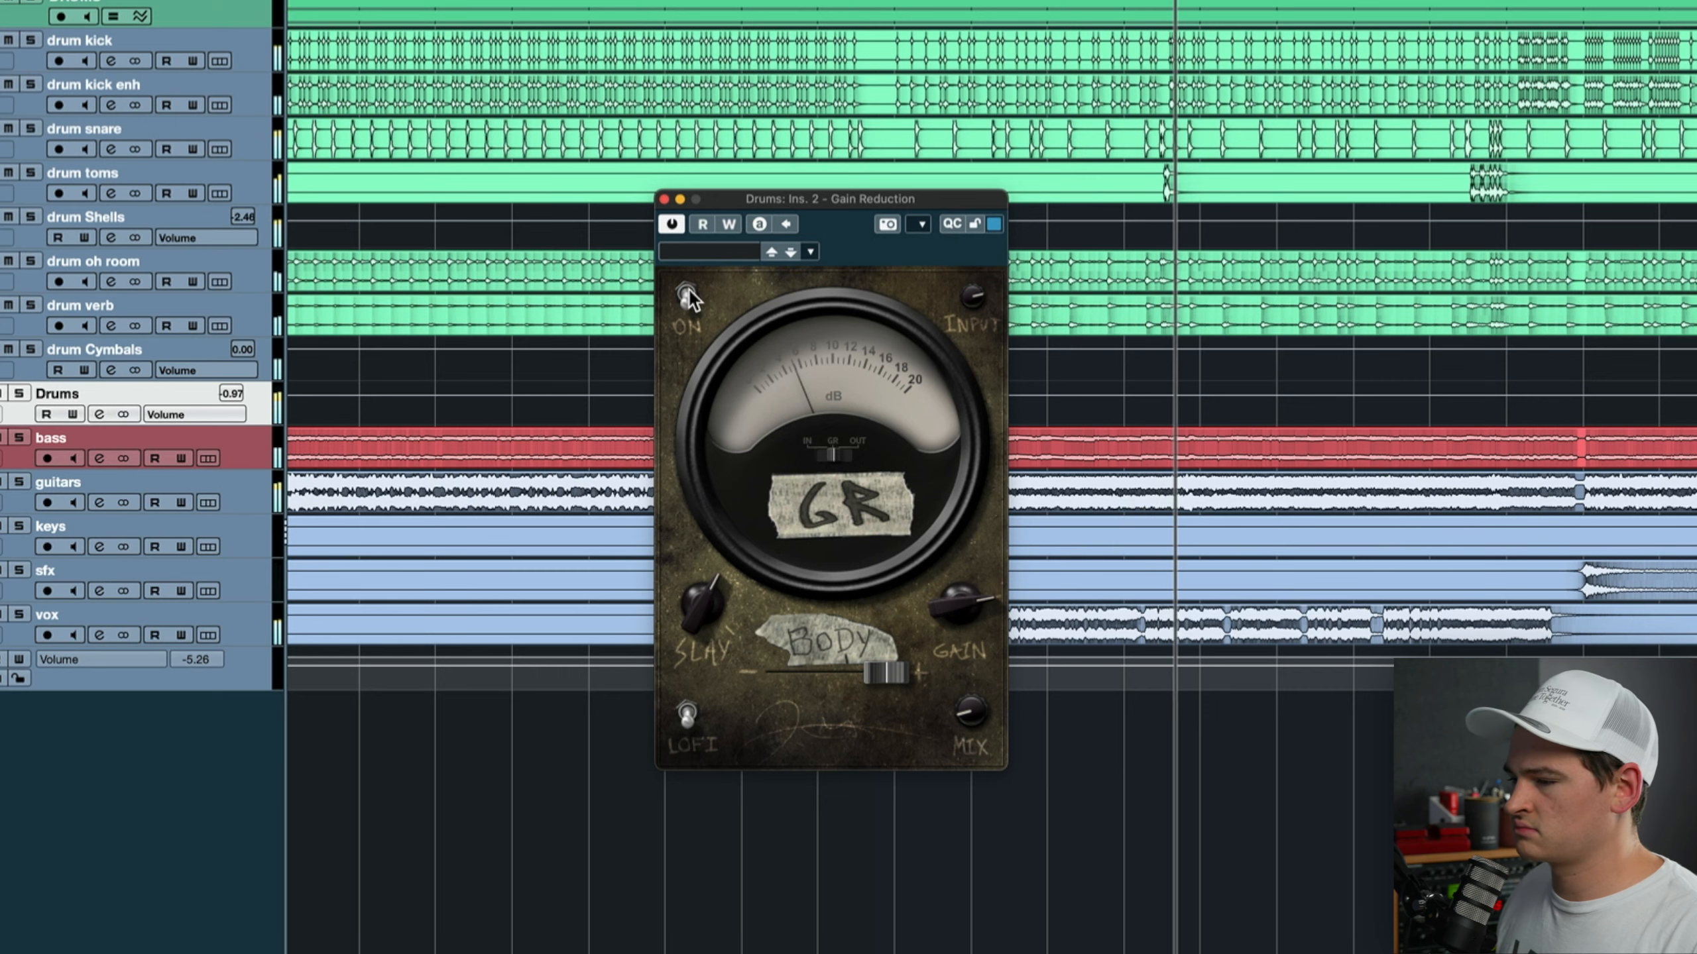
click(688, 293)
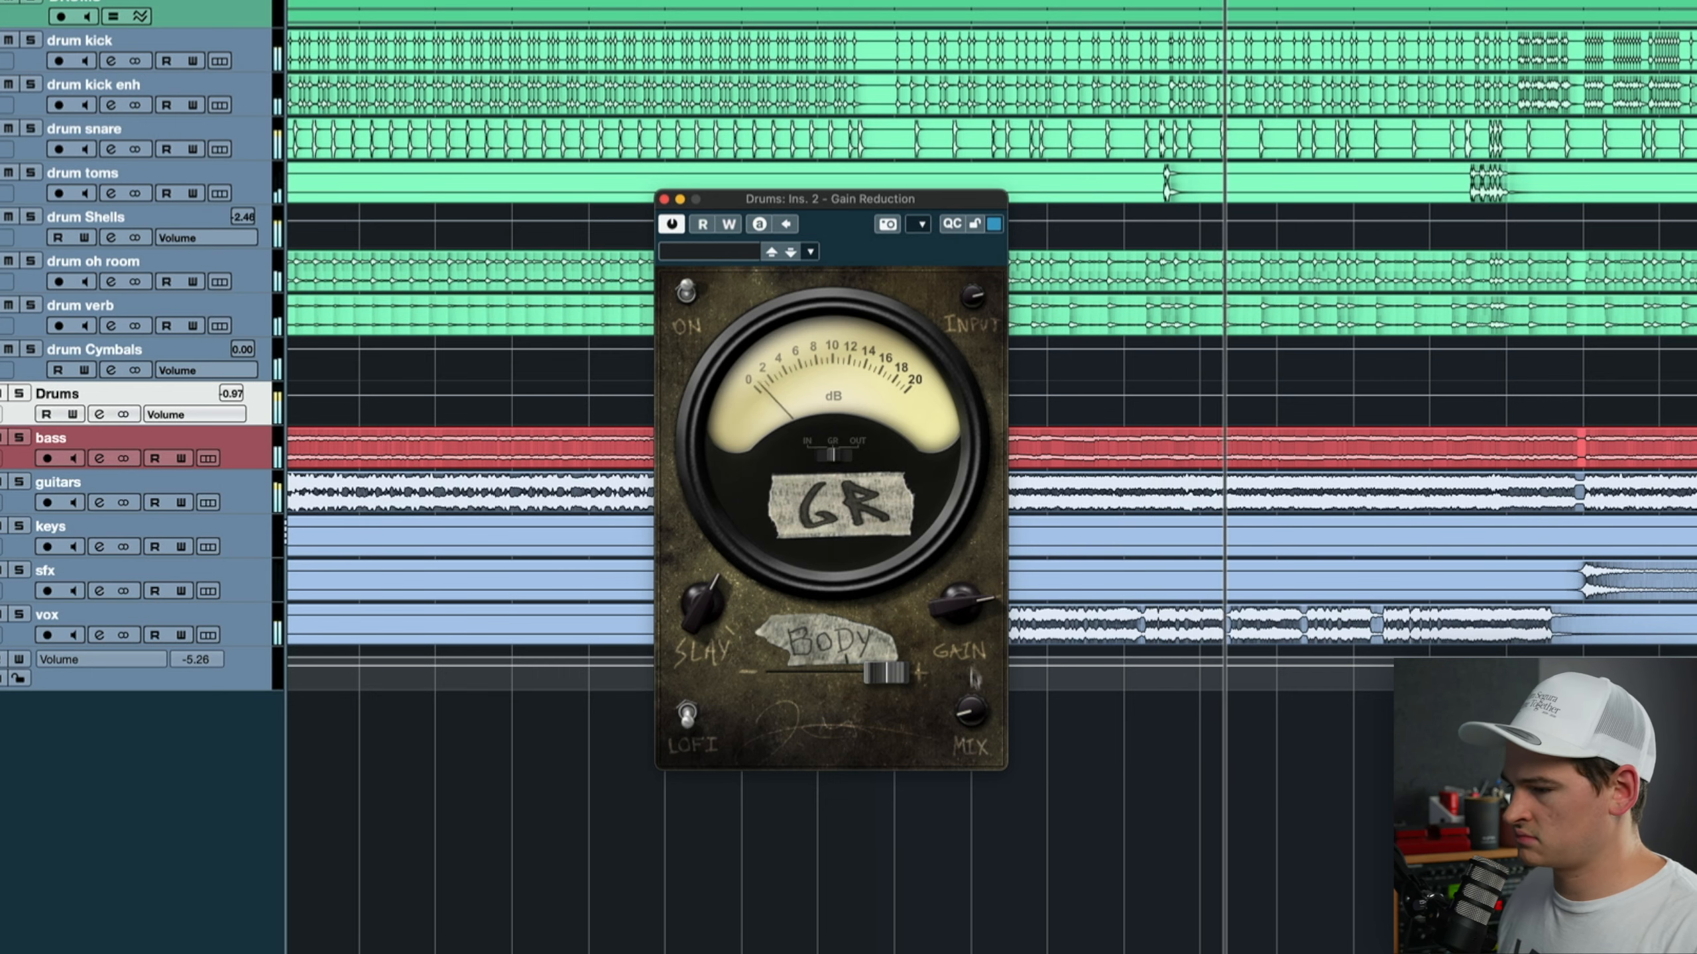
mouse_move(956, 625)
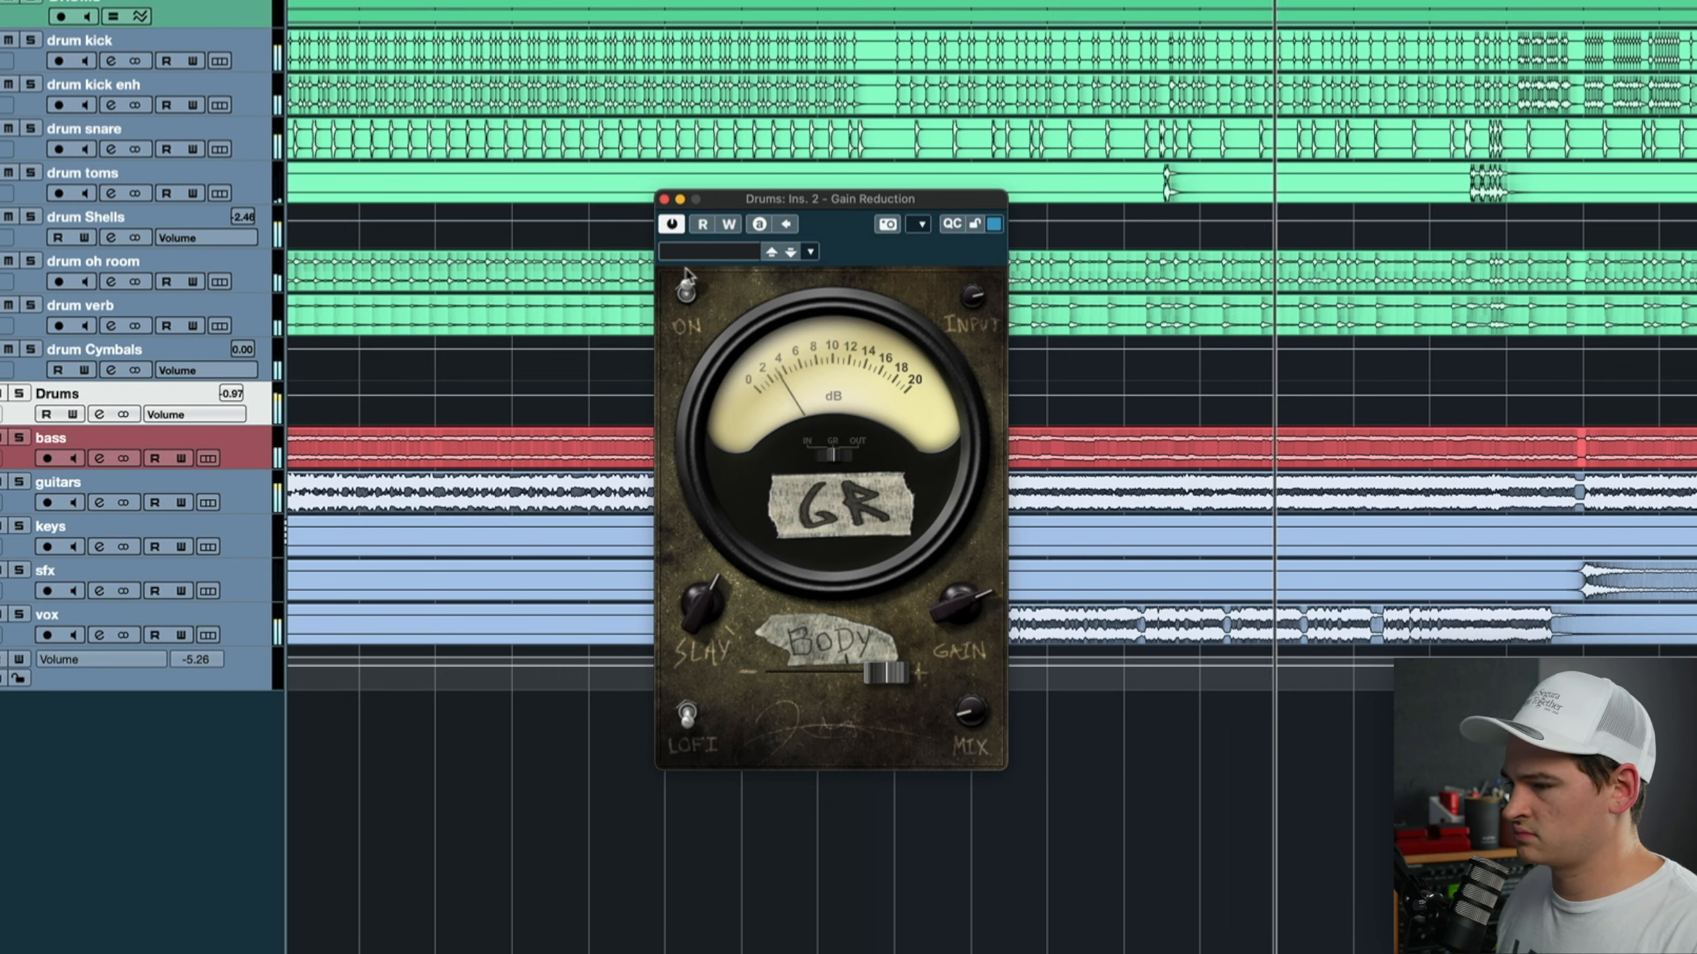
click(687, 295)
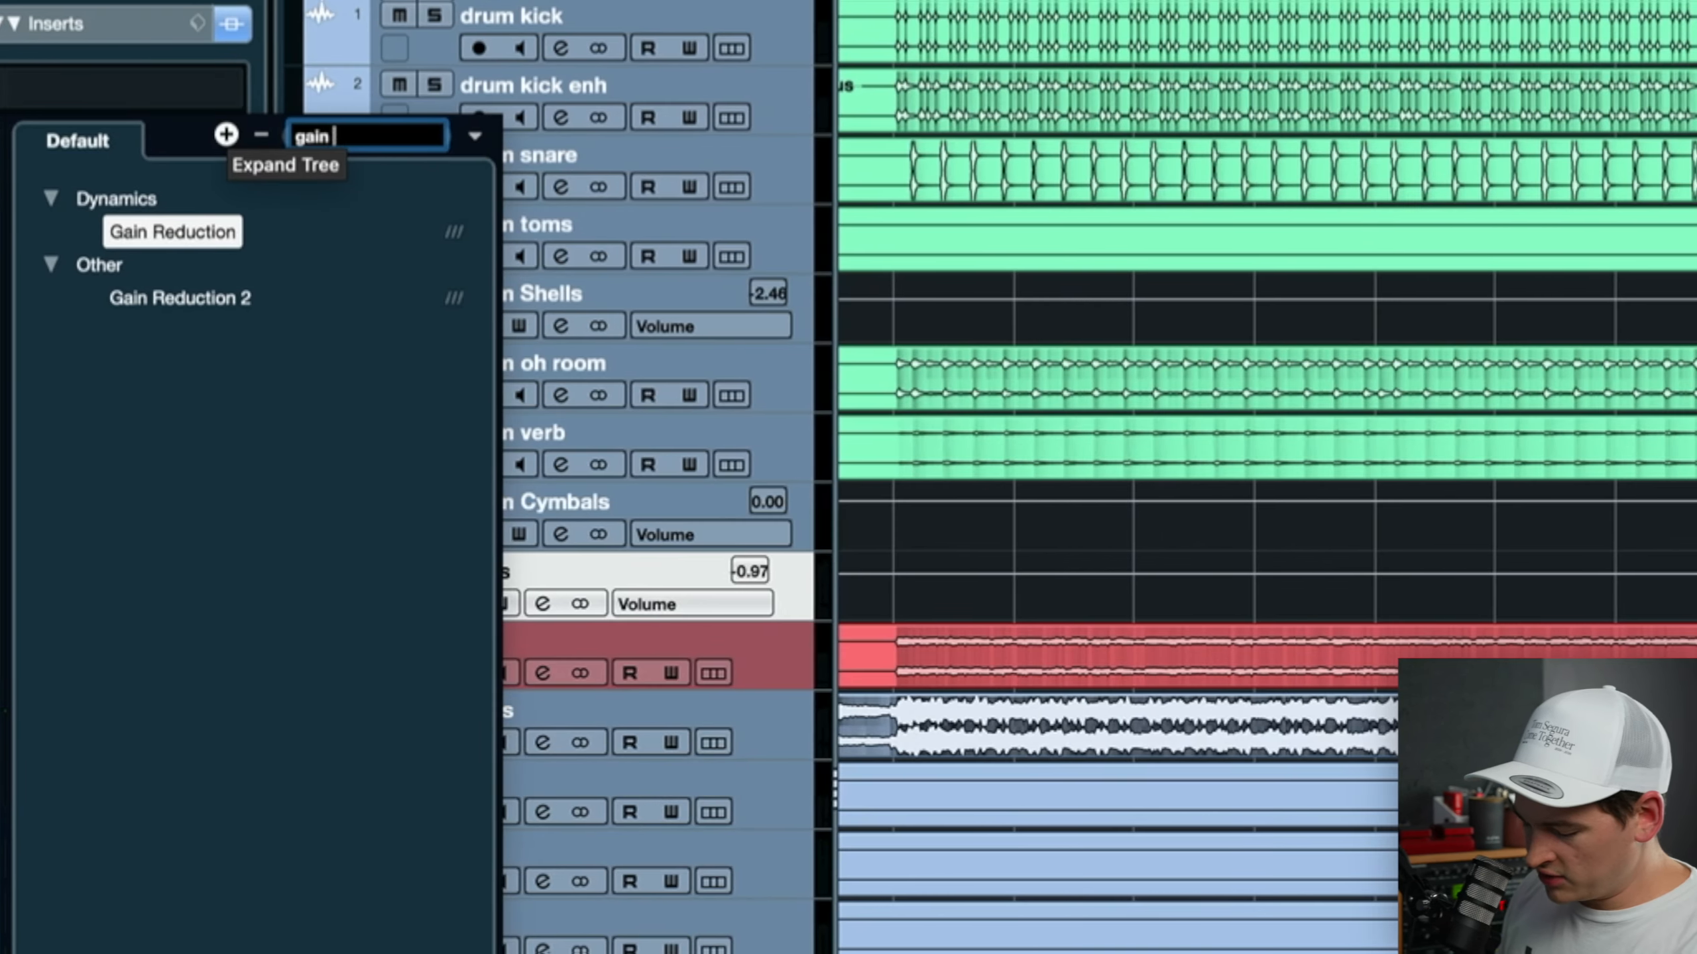
- Load Gain Reduction 2 on the Drums bus in place of the earlier compressor and start playback
text(red)
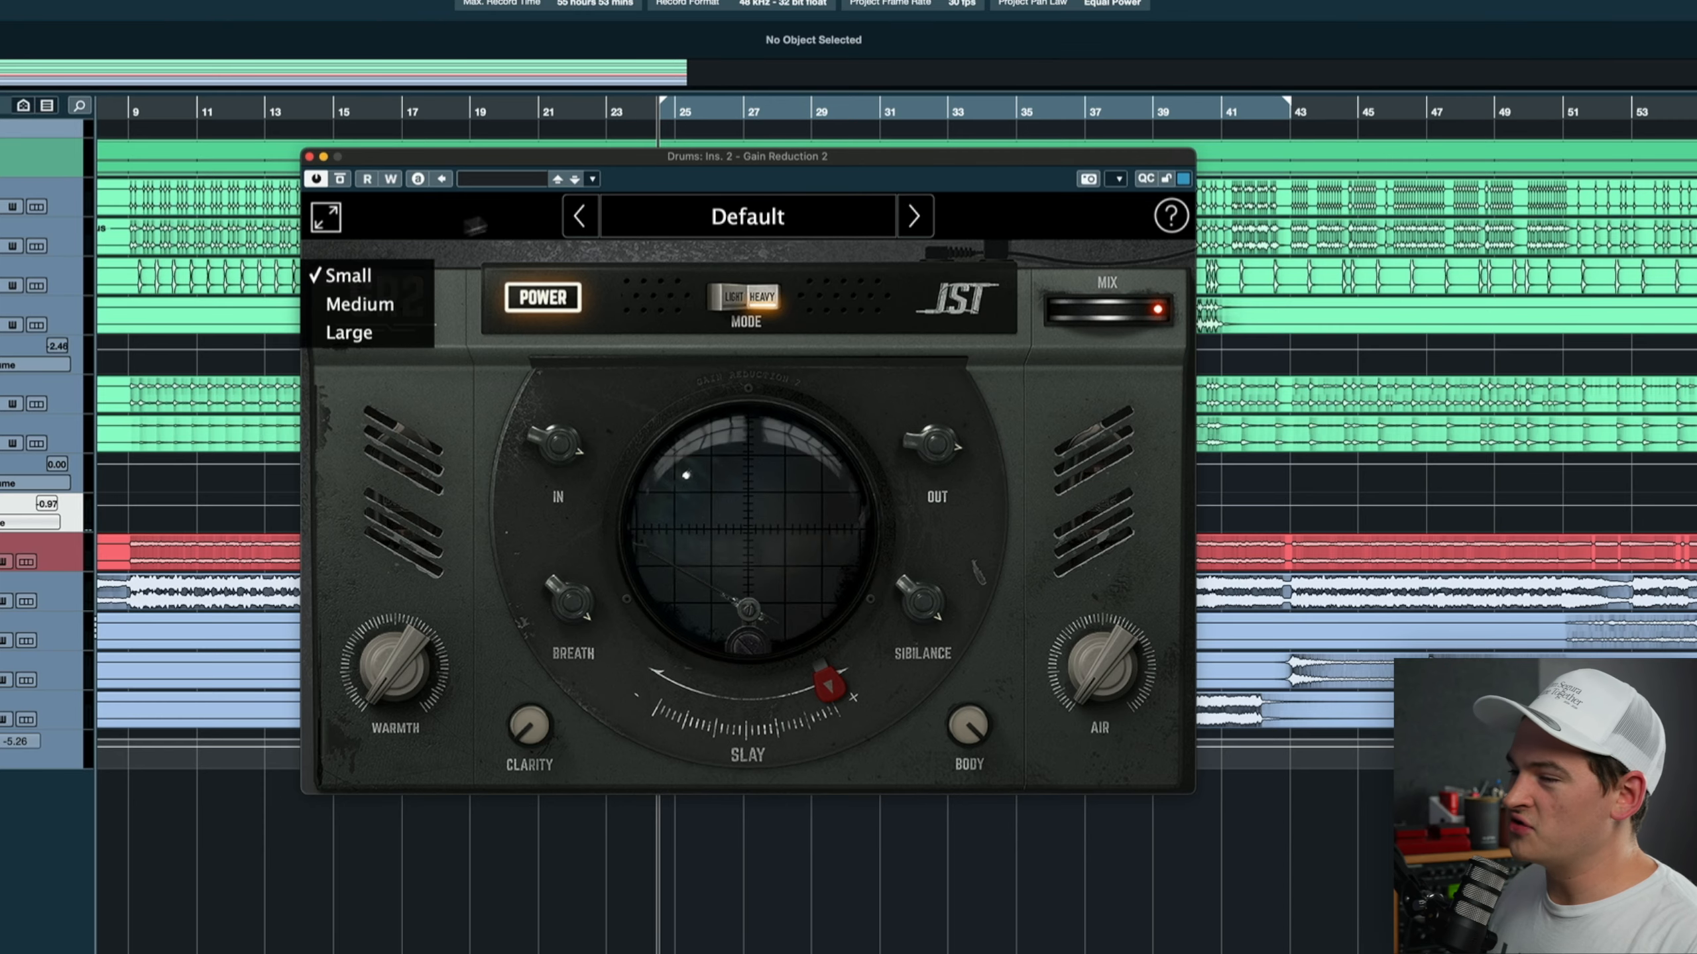
click(494, 219)
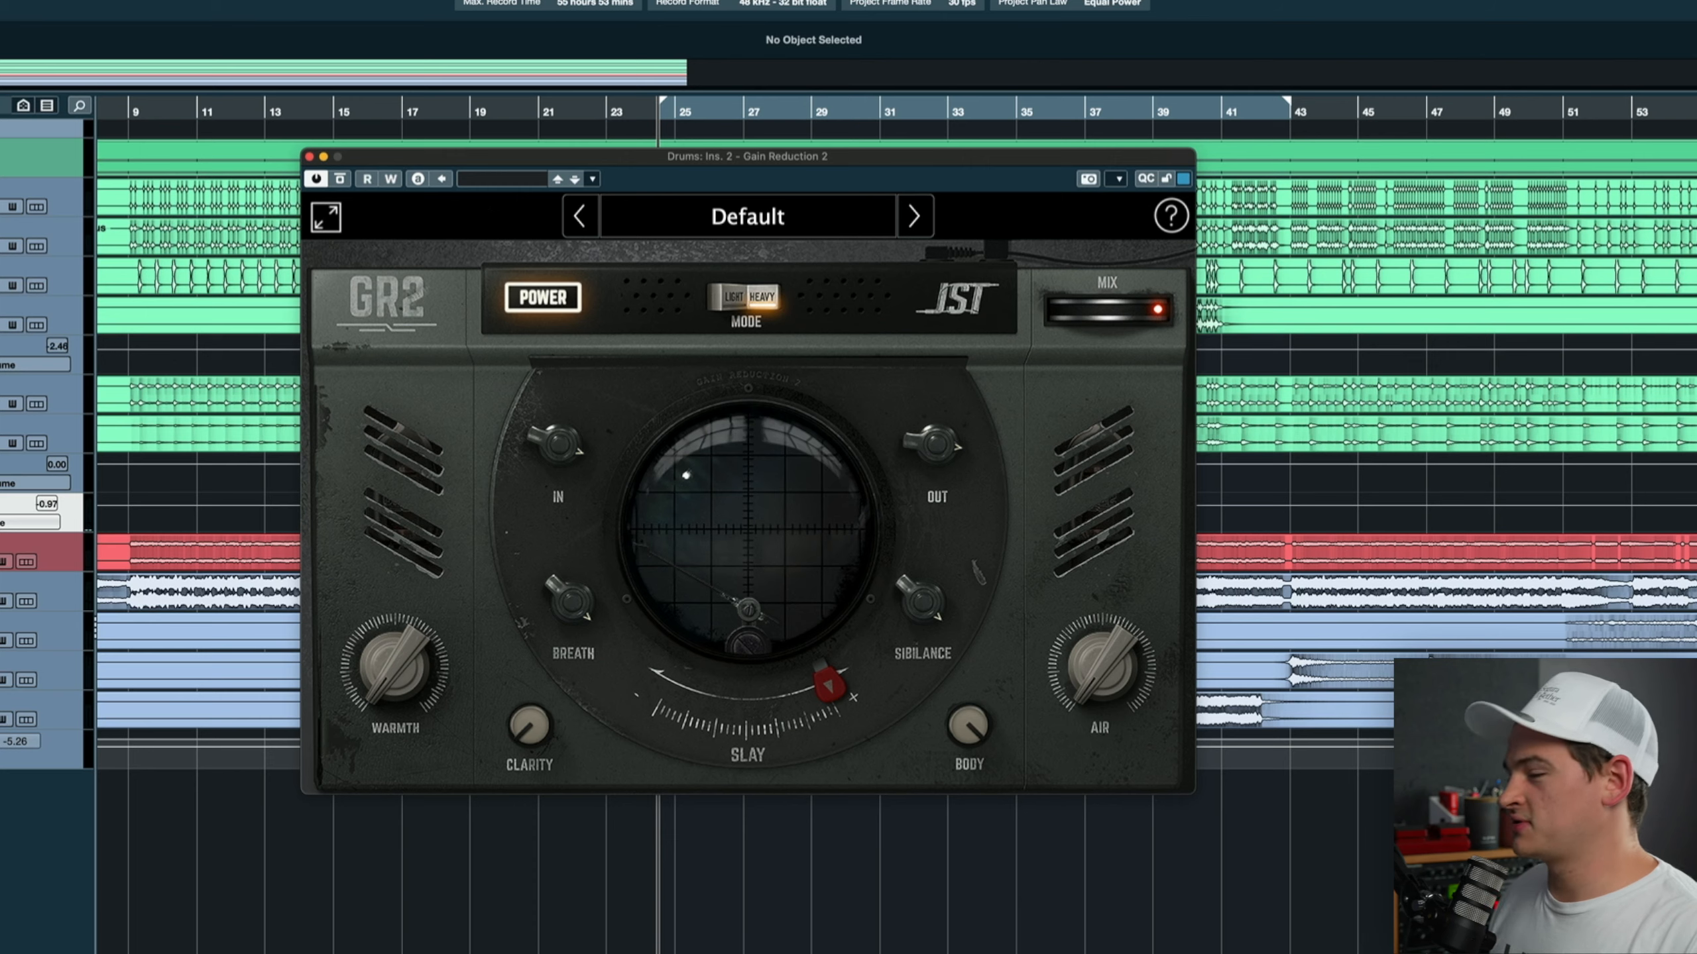
key(space)
mouse_move(393, 737)
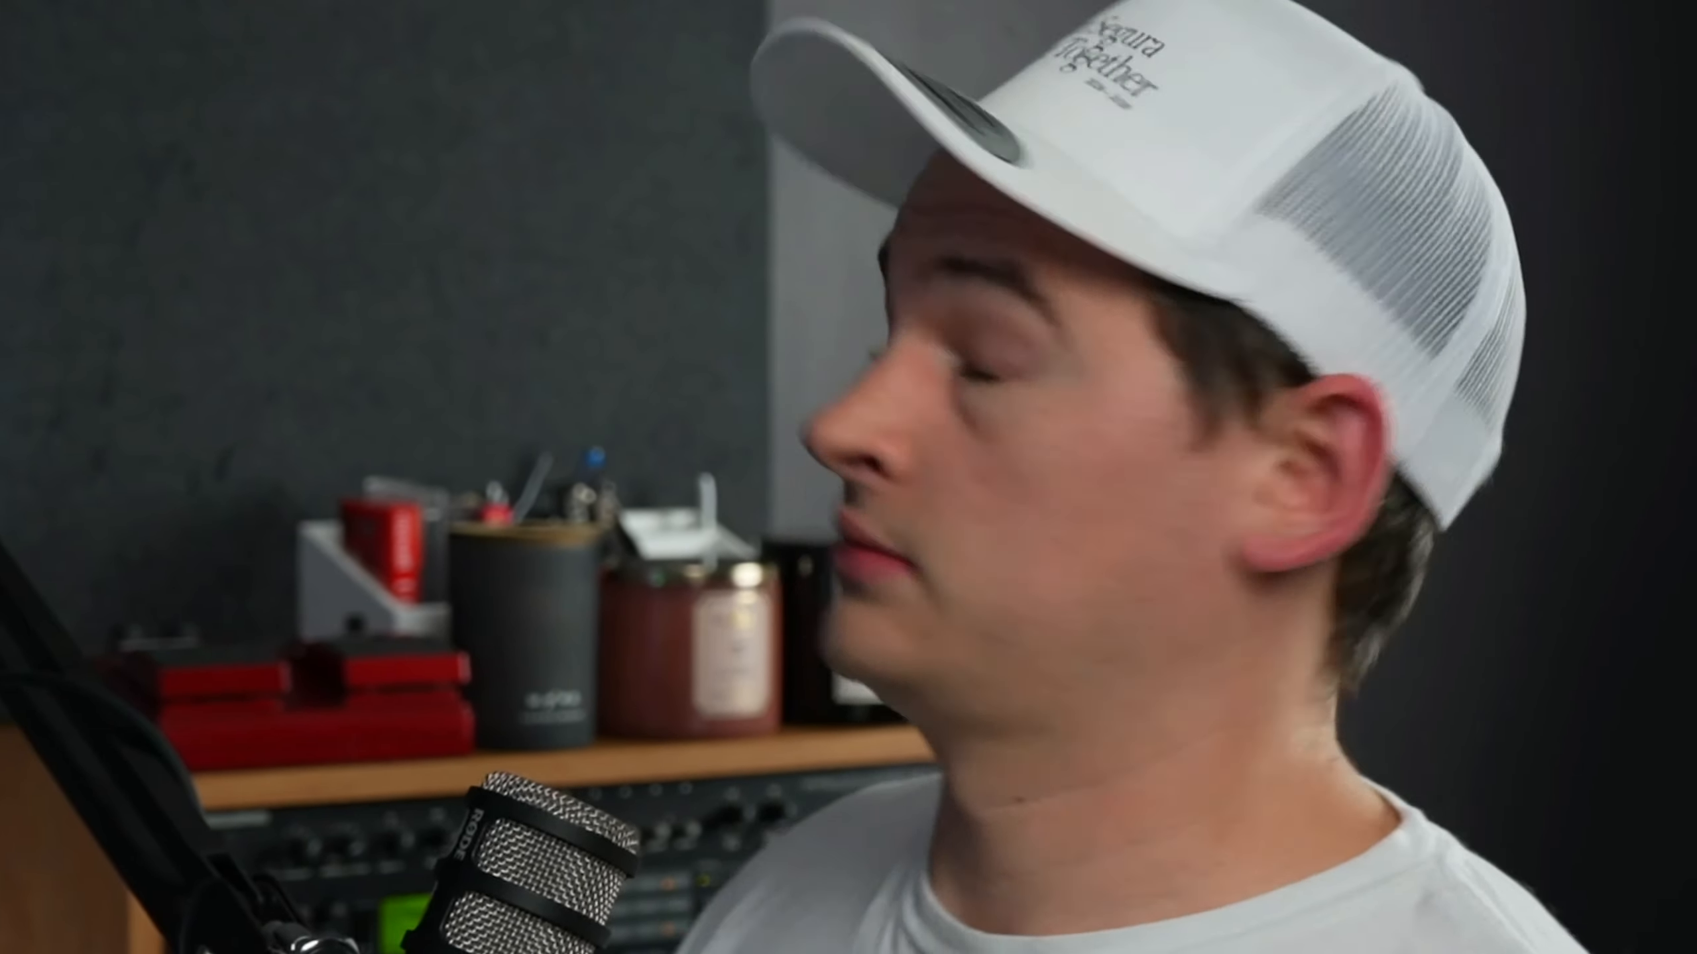
mouse_move(965, 701)
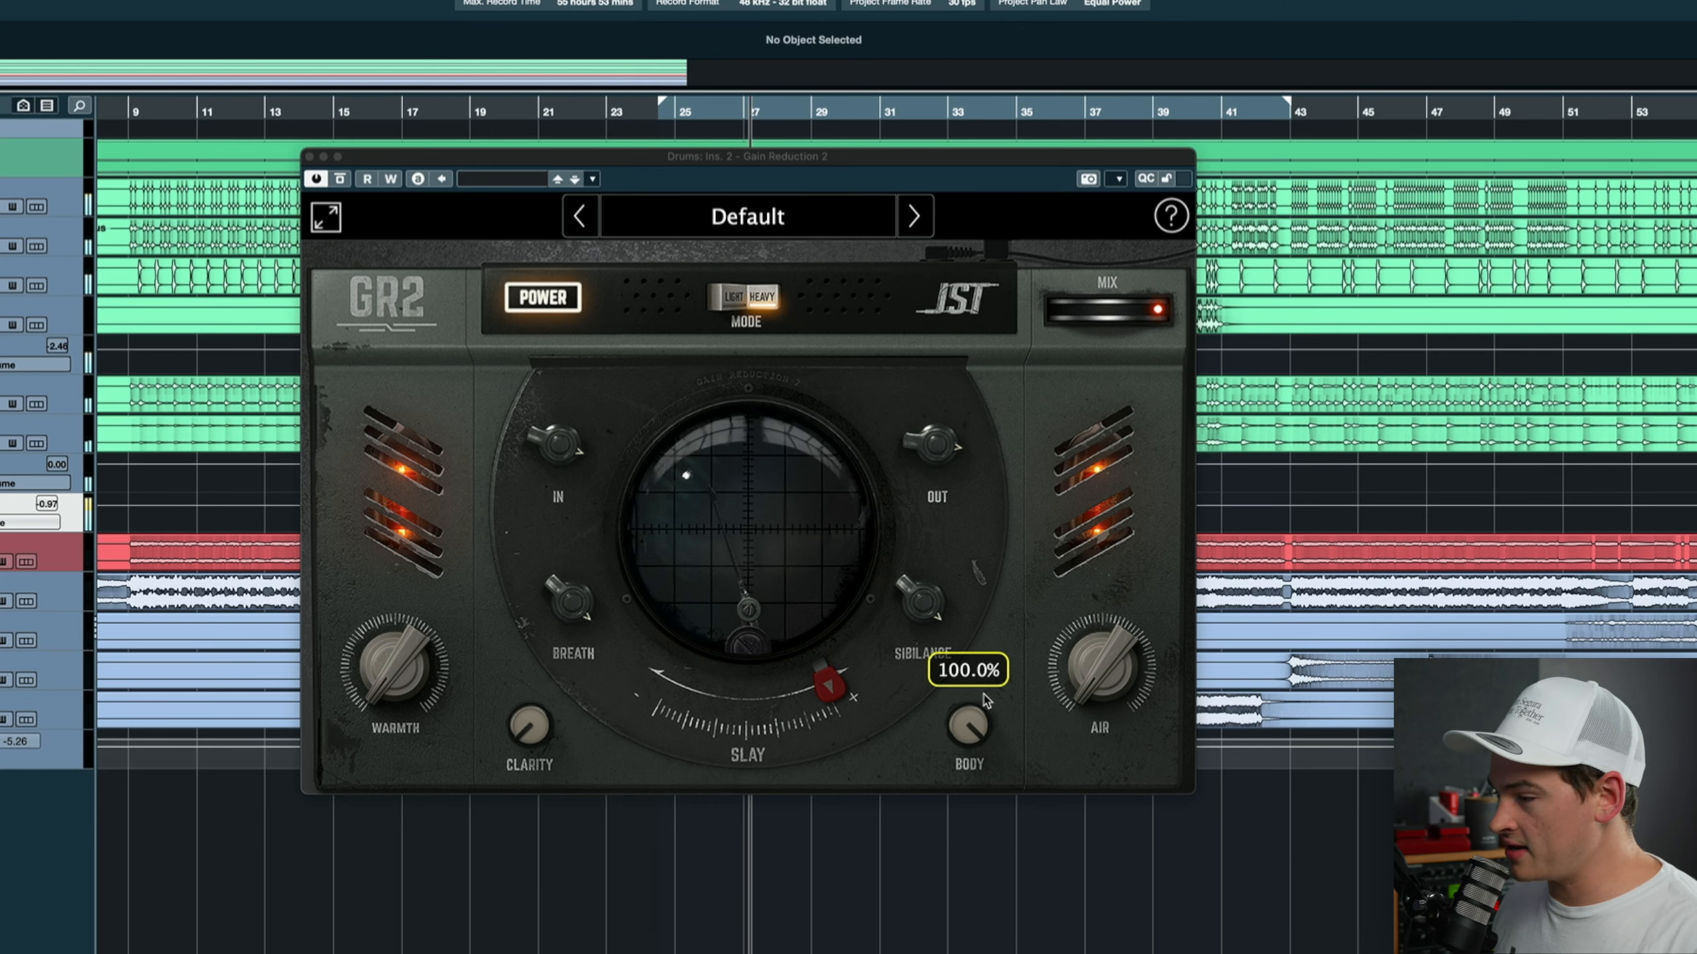
- Shape the drums in Gain Reduction 2 with more Air and Warmth, less Slay, 65.5% Sibilance and Light mode
drag(1068, 699, 1092, 522)
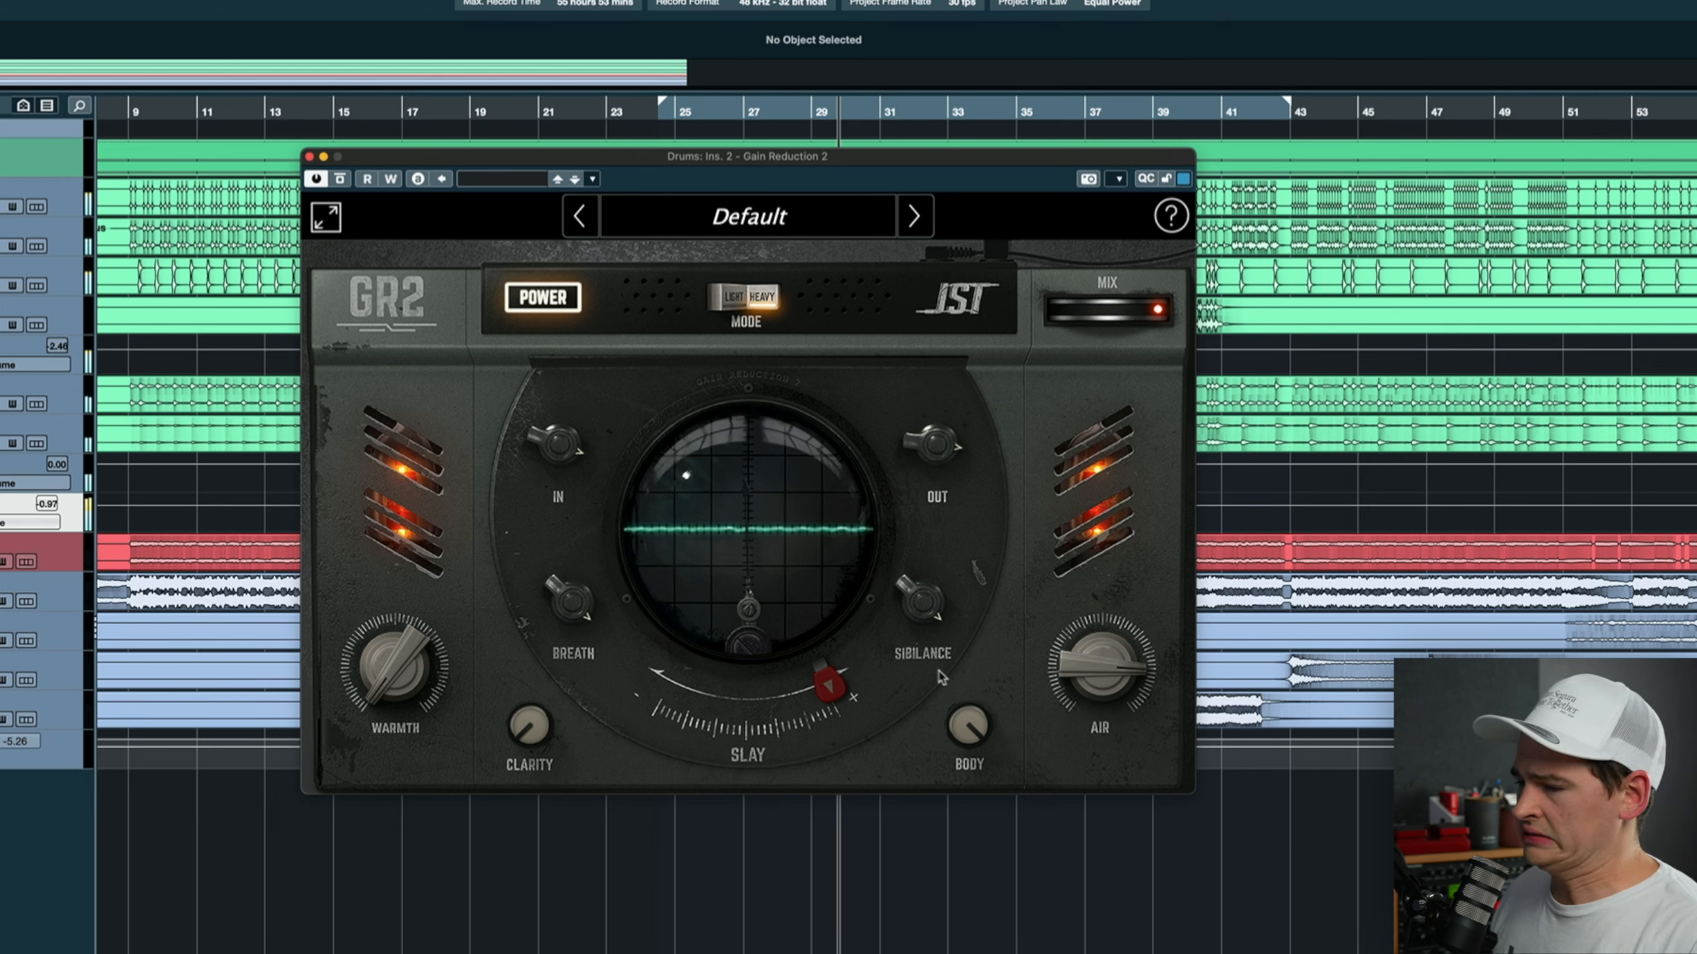
drag(744, 699, 745, 710)
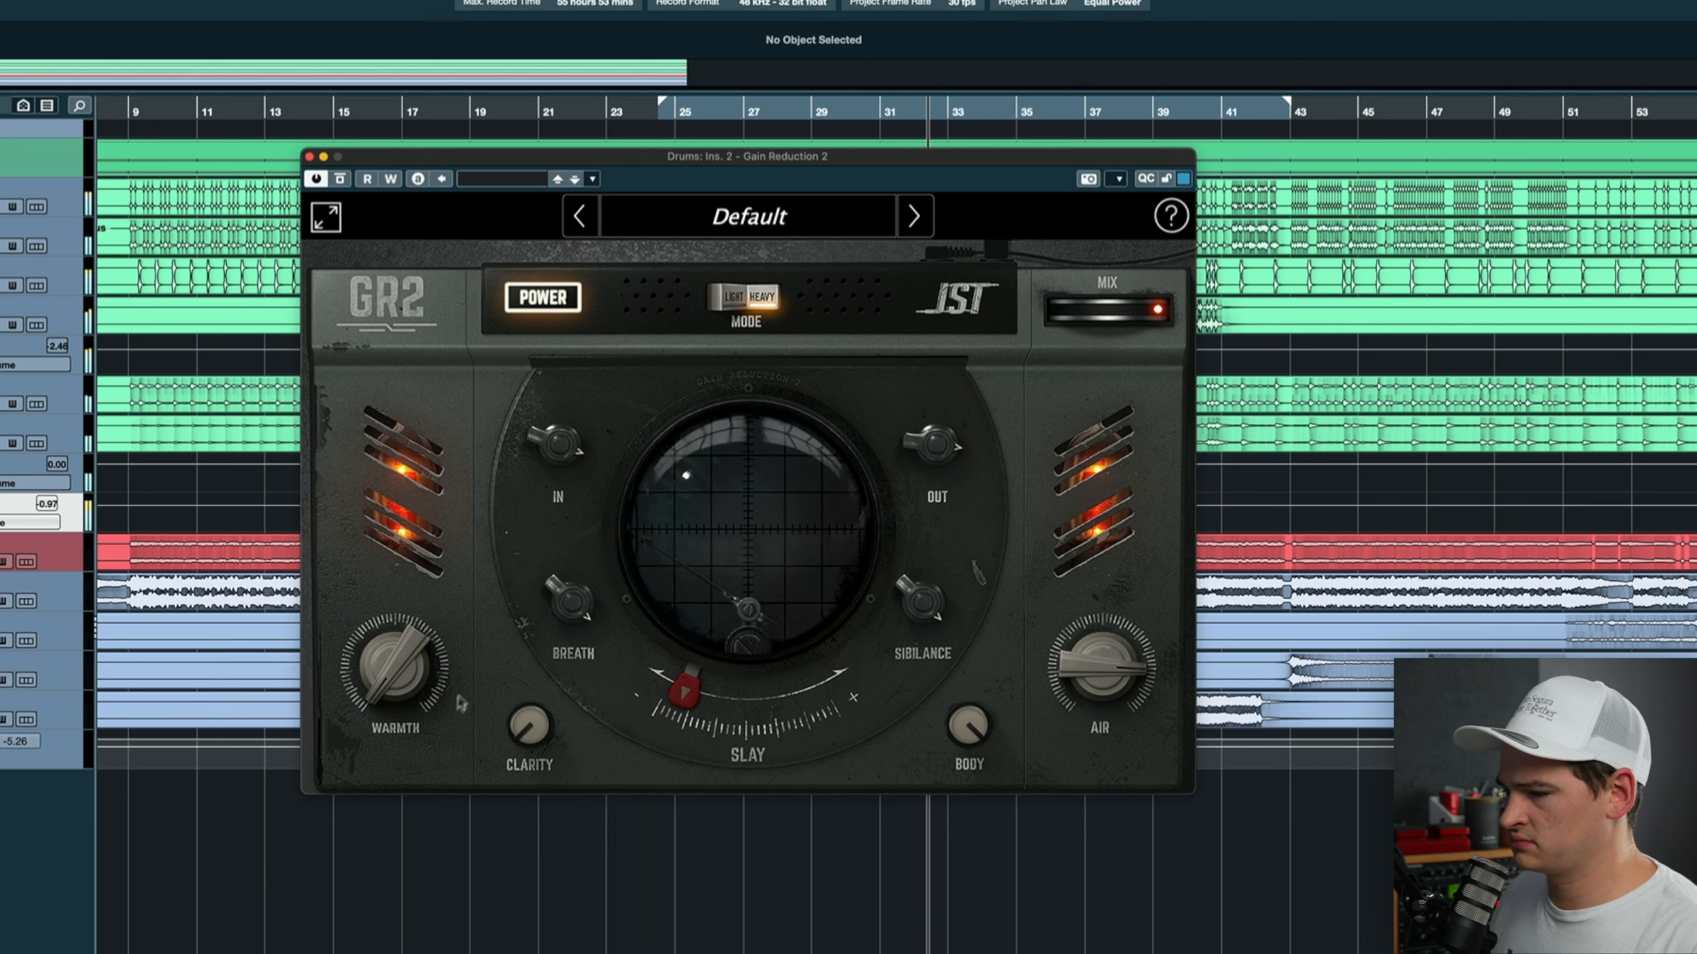
drag(977, 732, 976, 929)
drag(969, 725, 968, 712)
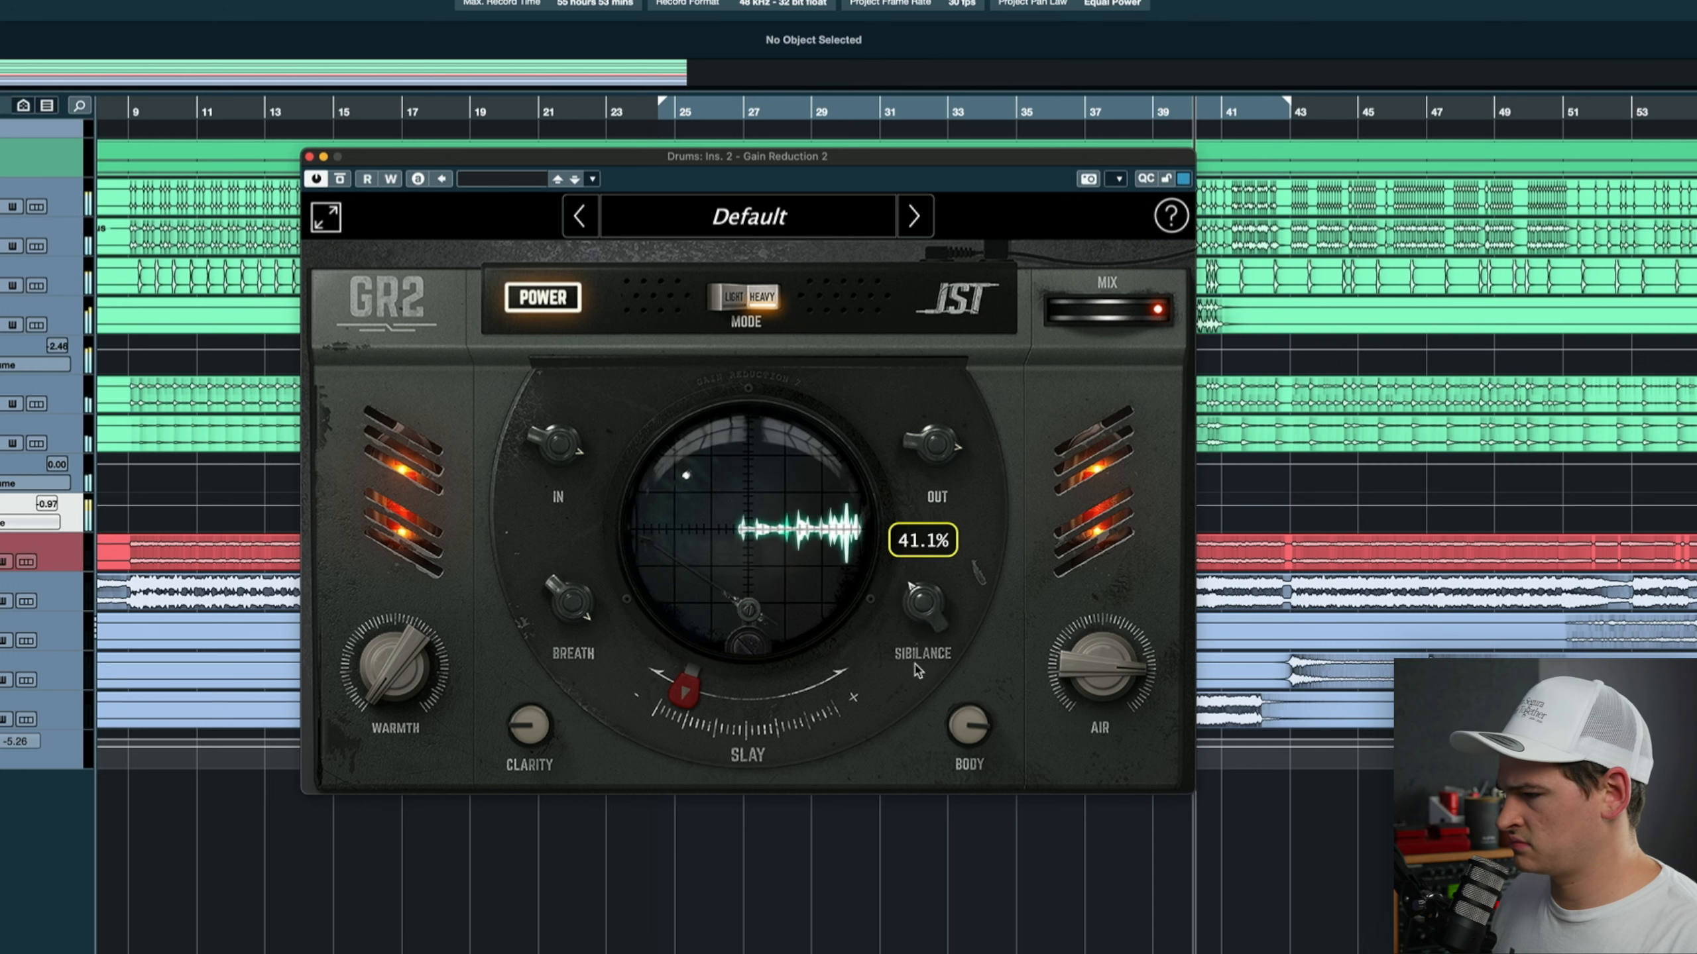
drag(917, 669, 929, 619)
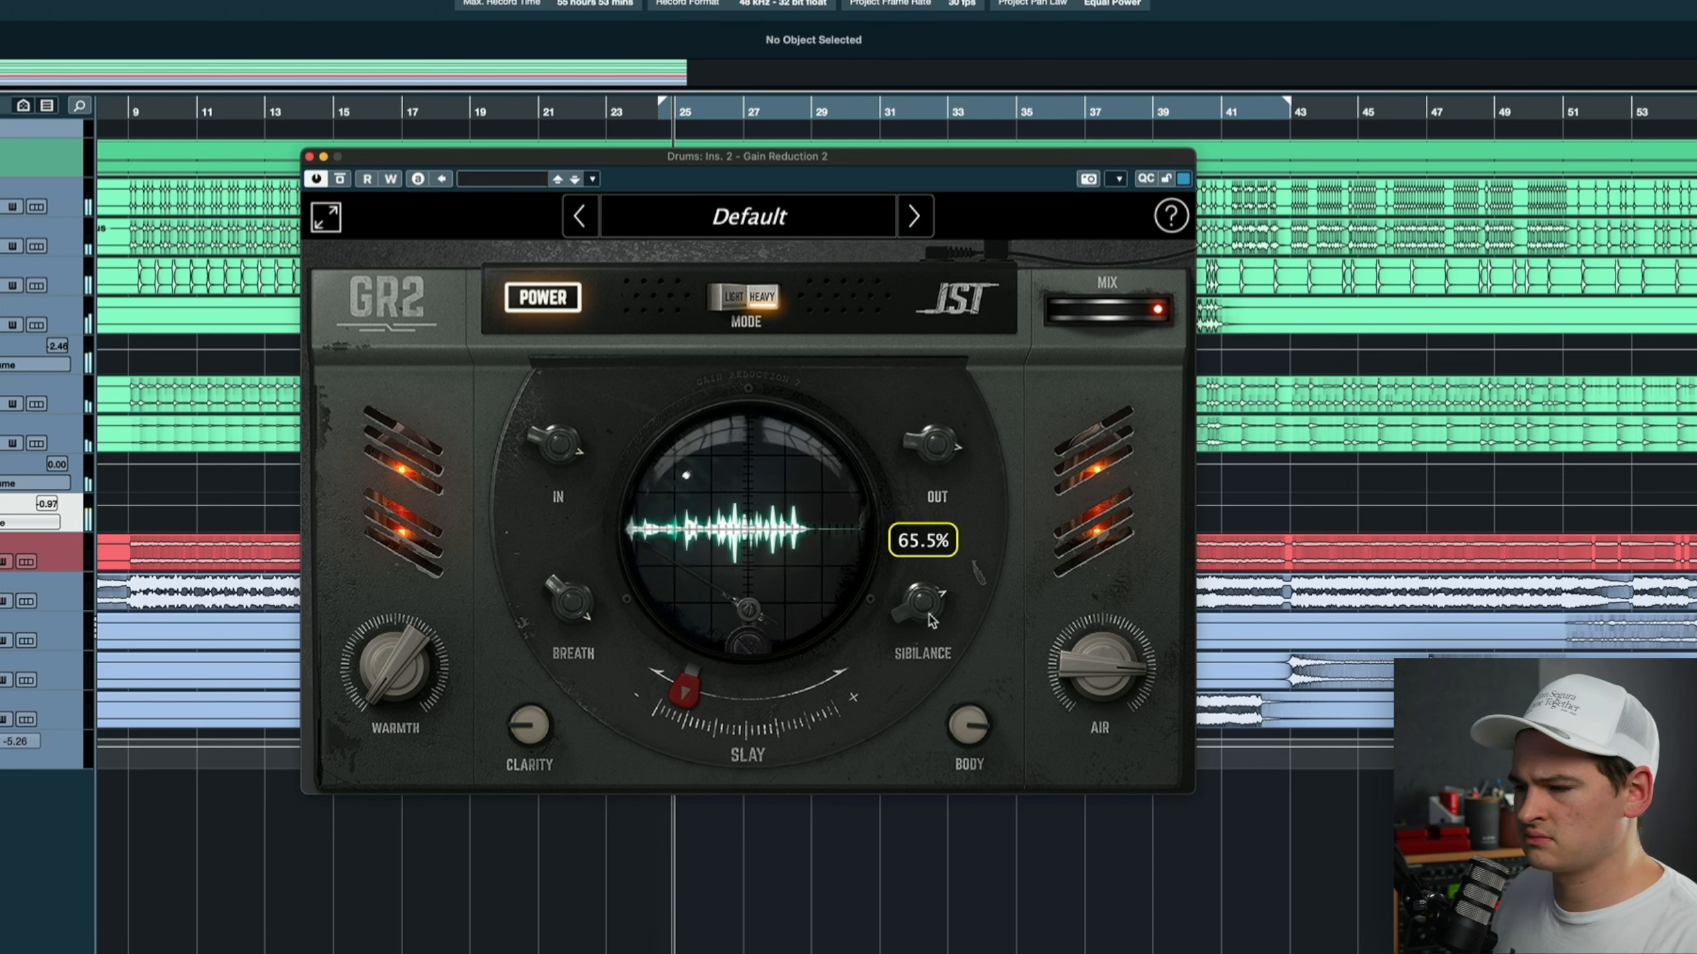
drag(380, 650, 387, 444)
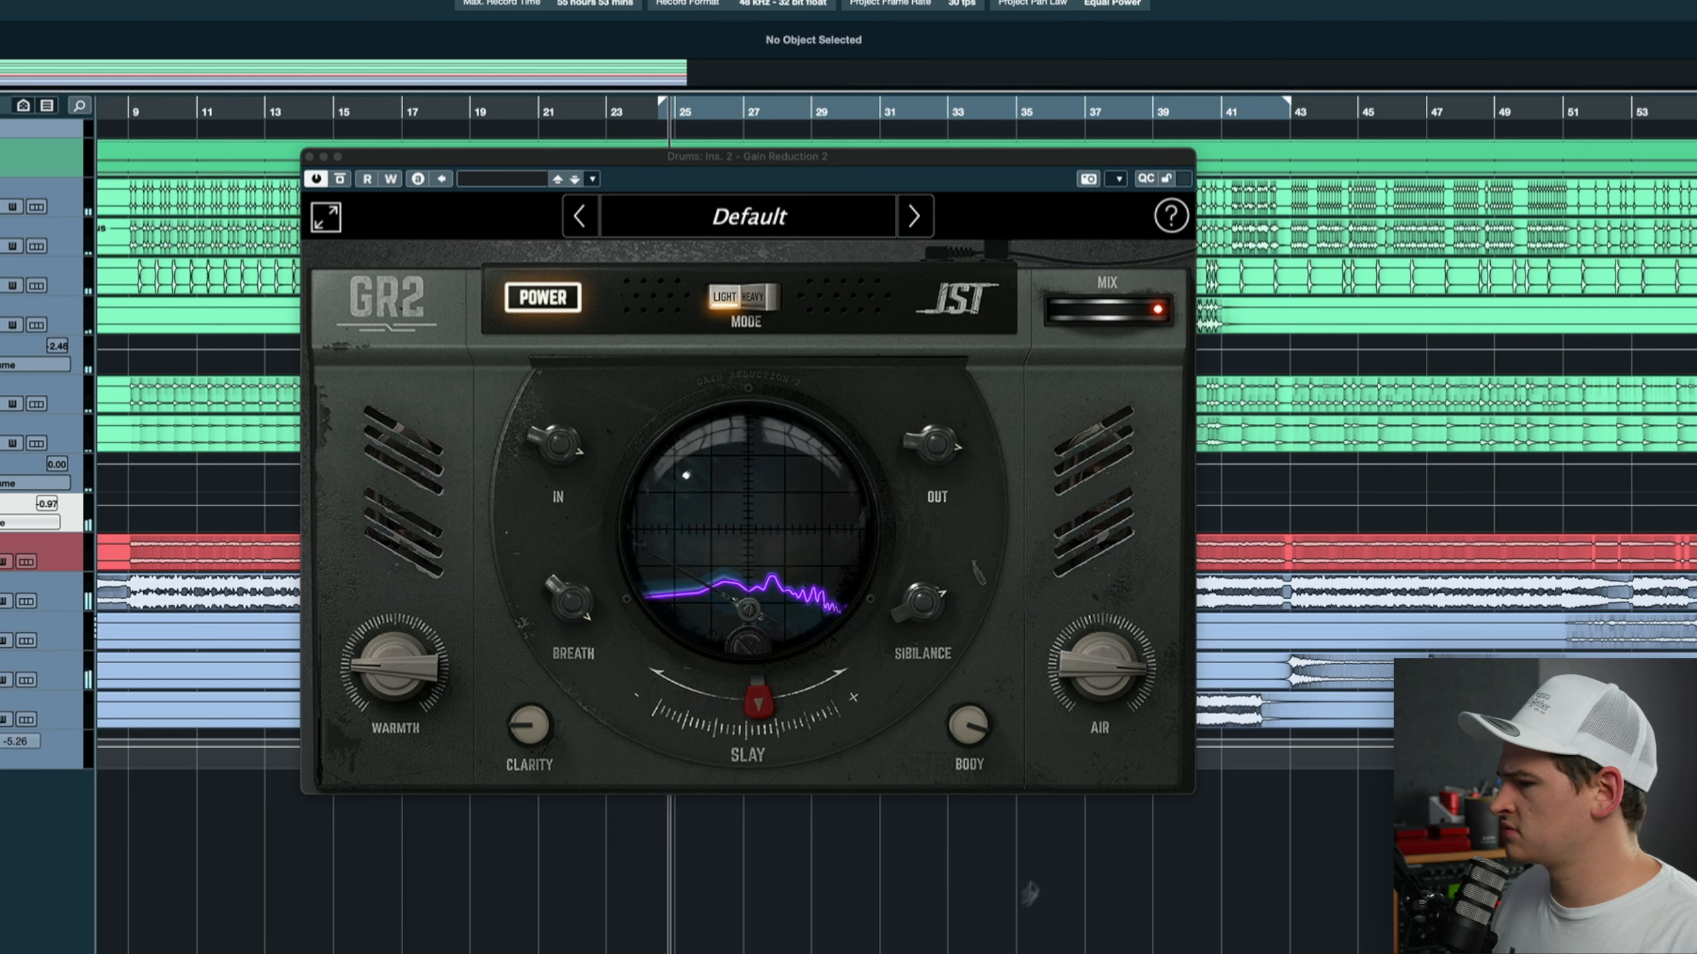
- Fine-tune Gain Reduction 2 by turning Clarity to minimum, raising Warmth further and setting the mix to 64%
click(978, 712)
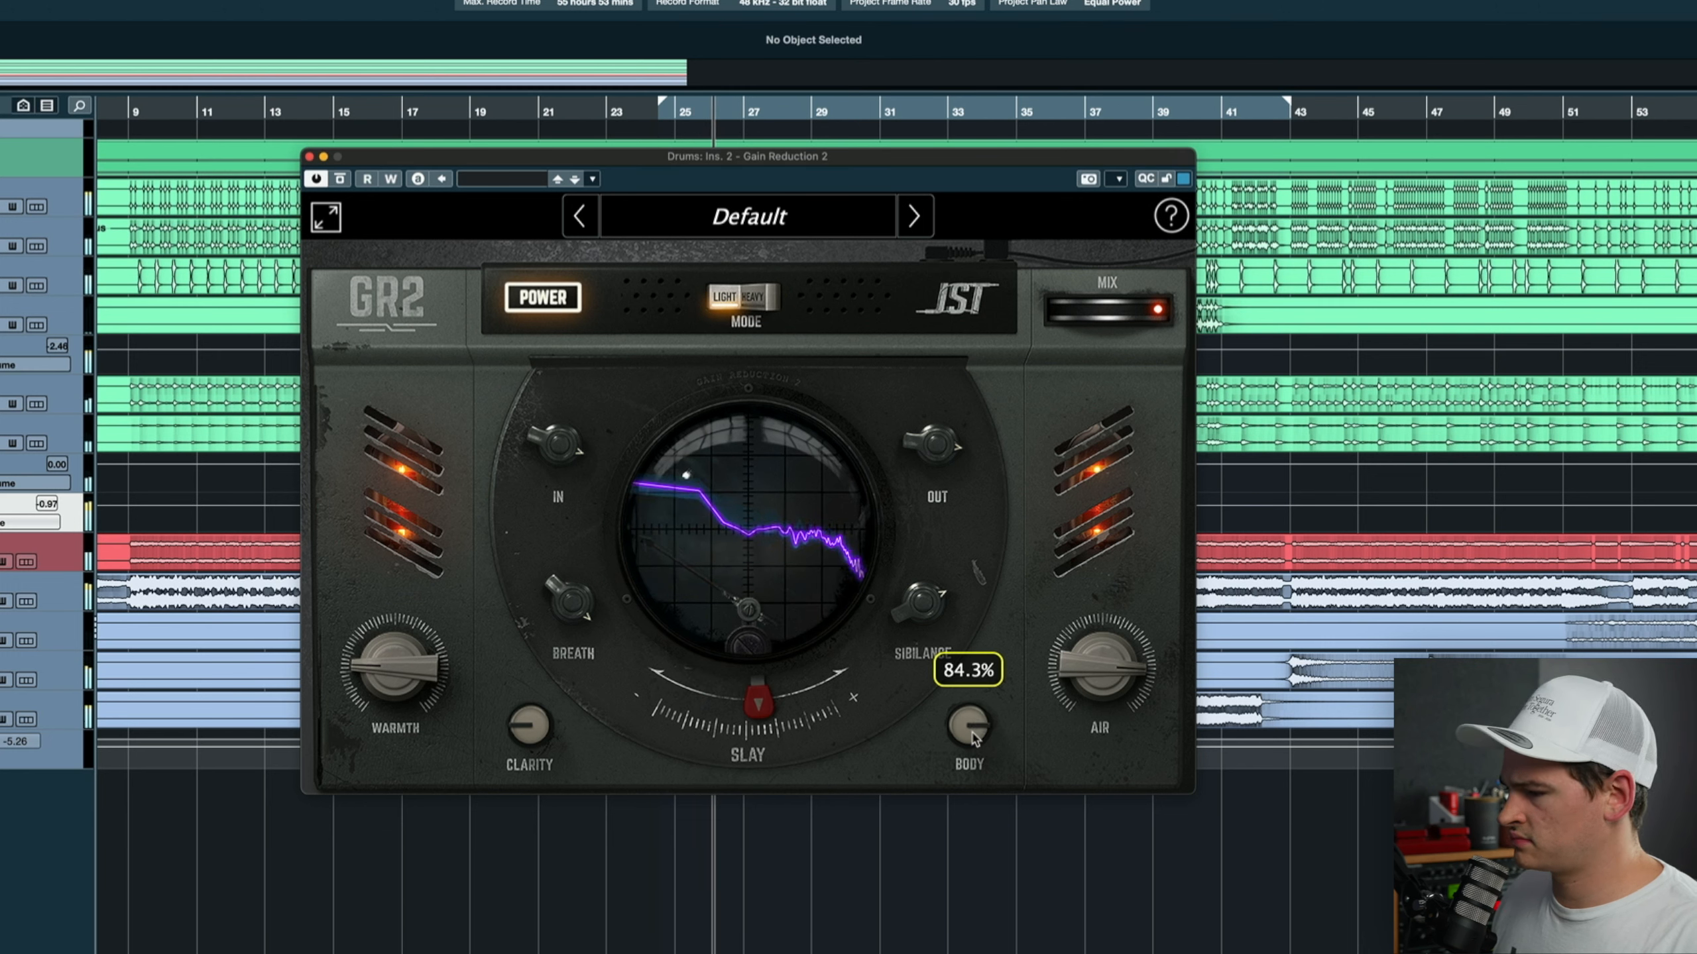
drag(972, 730, 974, 721)
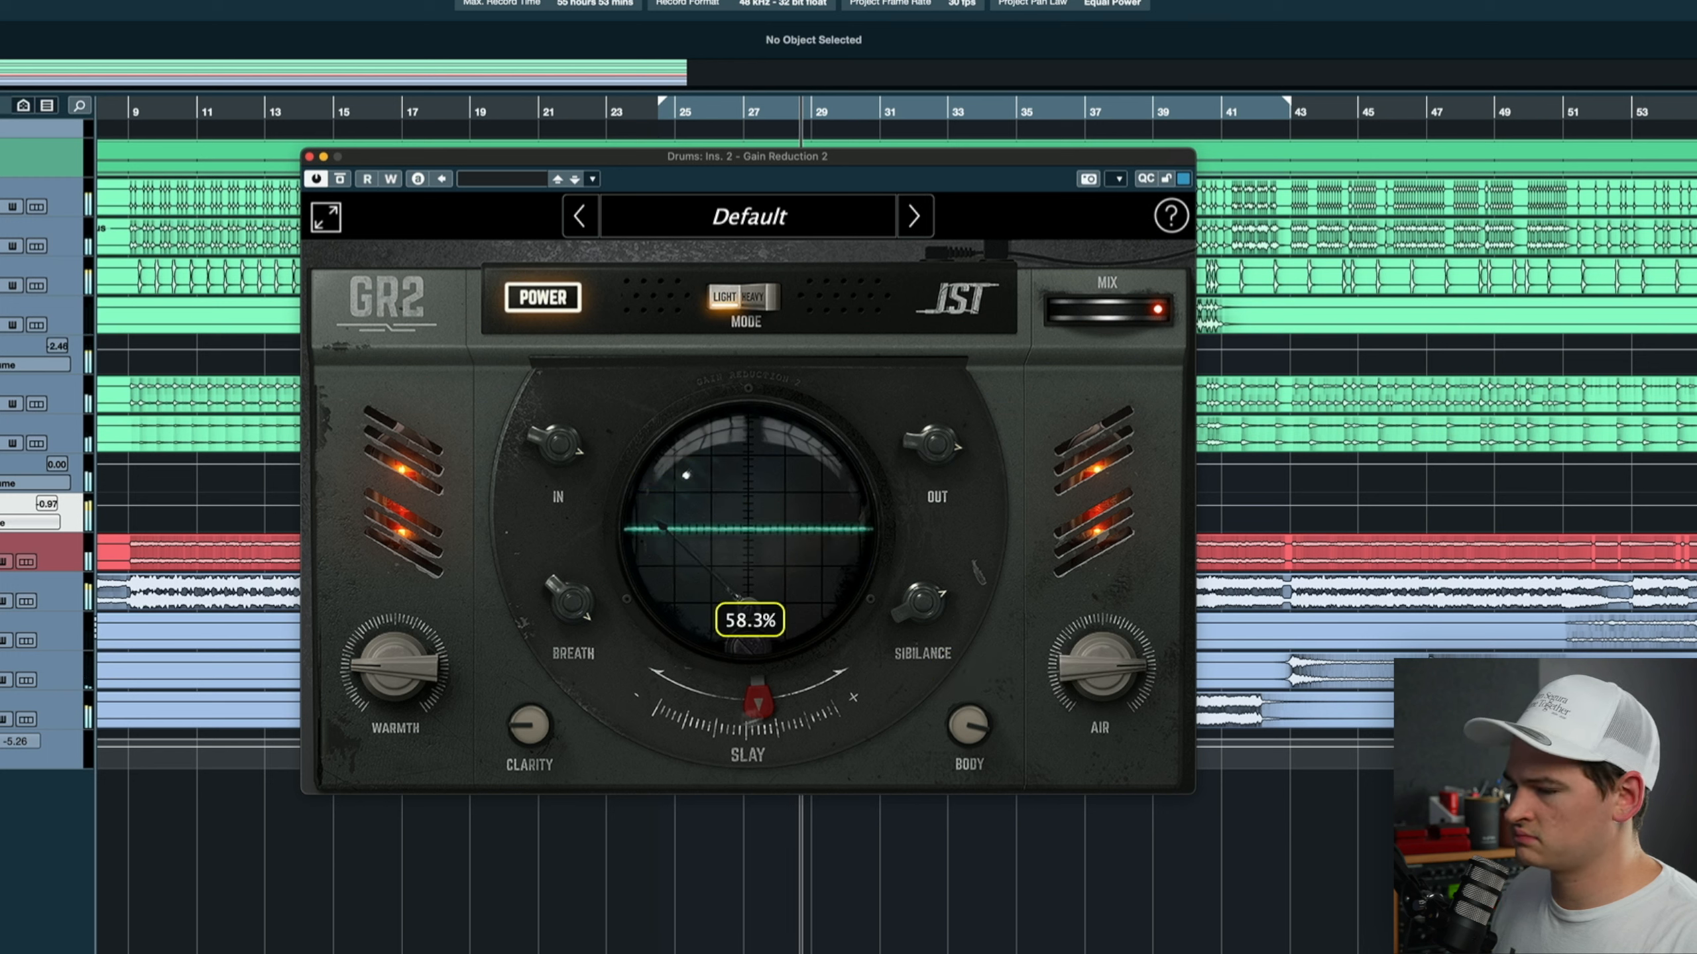
drag(554, 725, 564, 761)
mouse_move(412, 653)
mouse_down()
mouse_move(415, 608)
mouse_move(427, 667)
mouse_up()
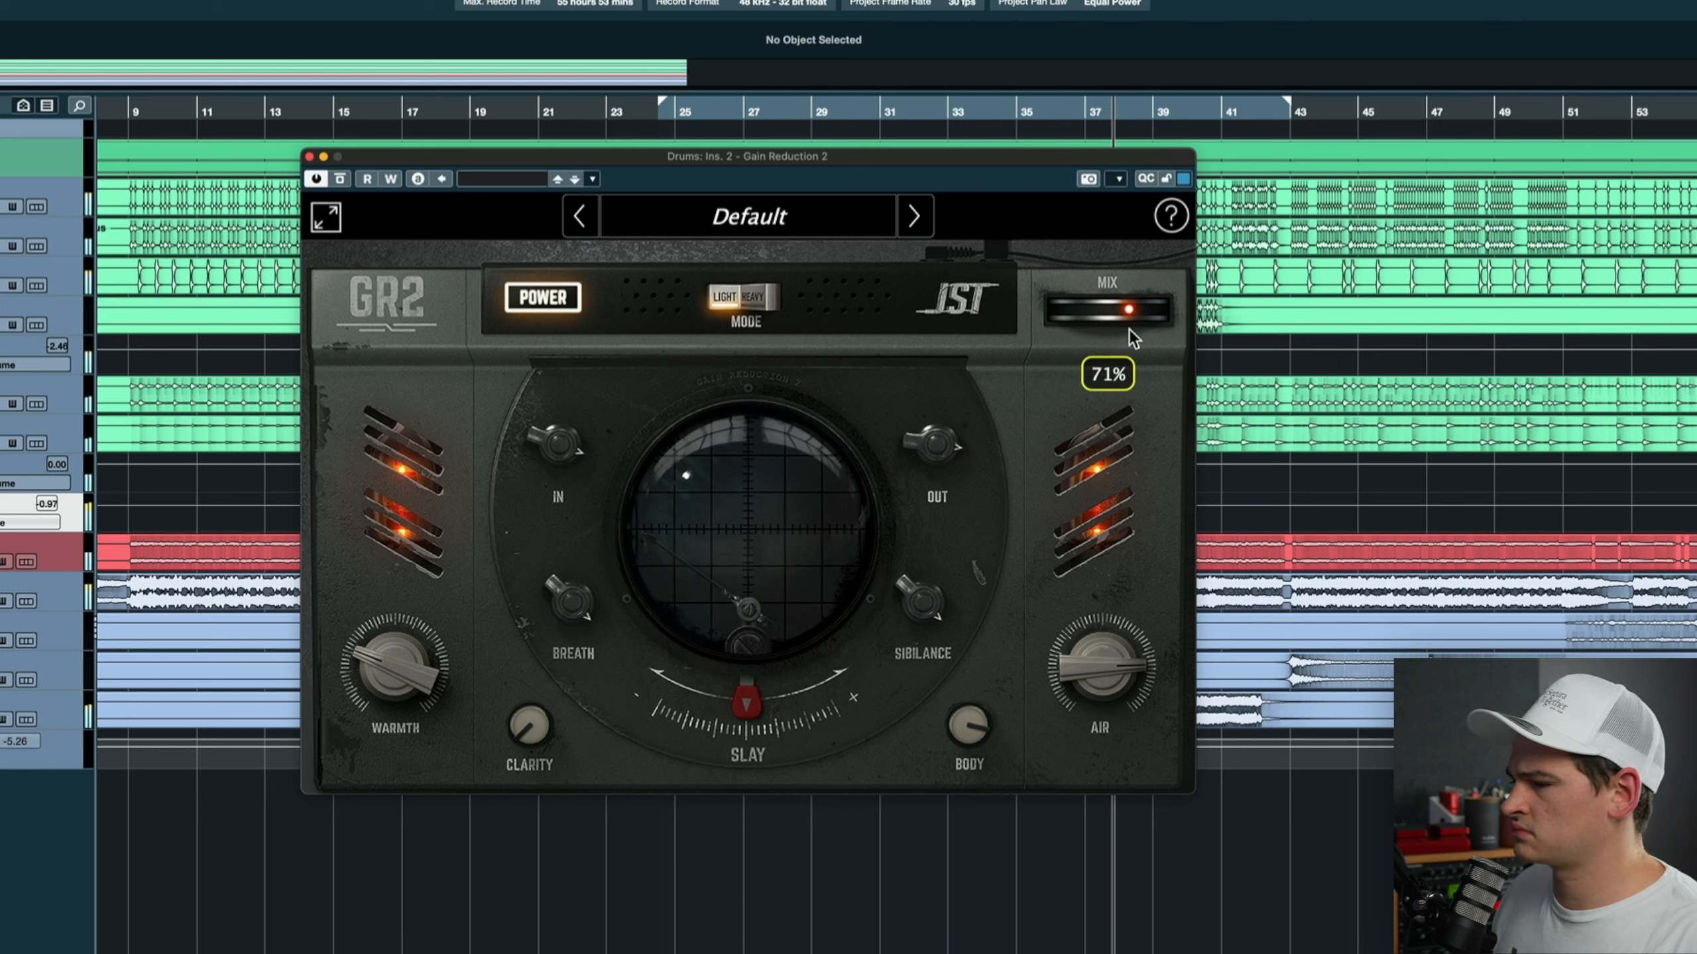
drag(1132, 332, 1126, 333)
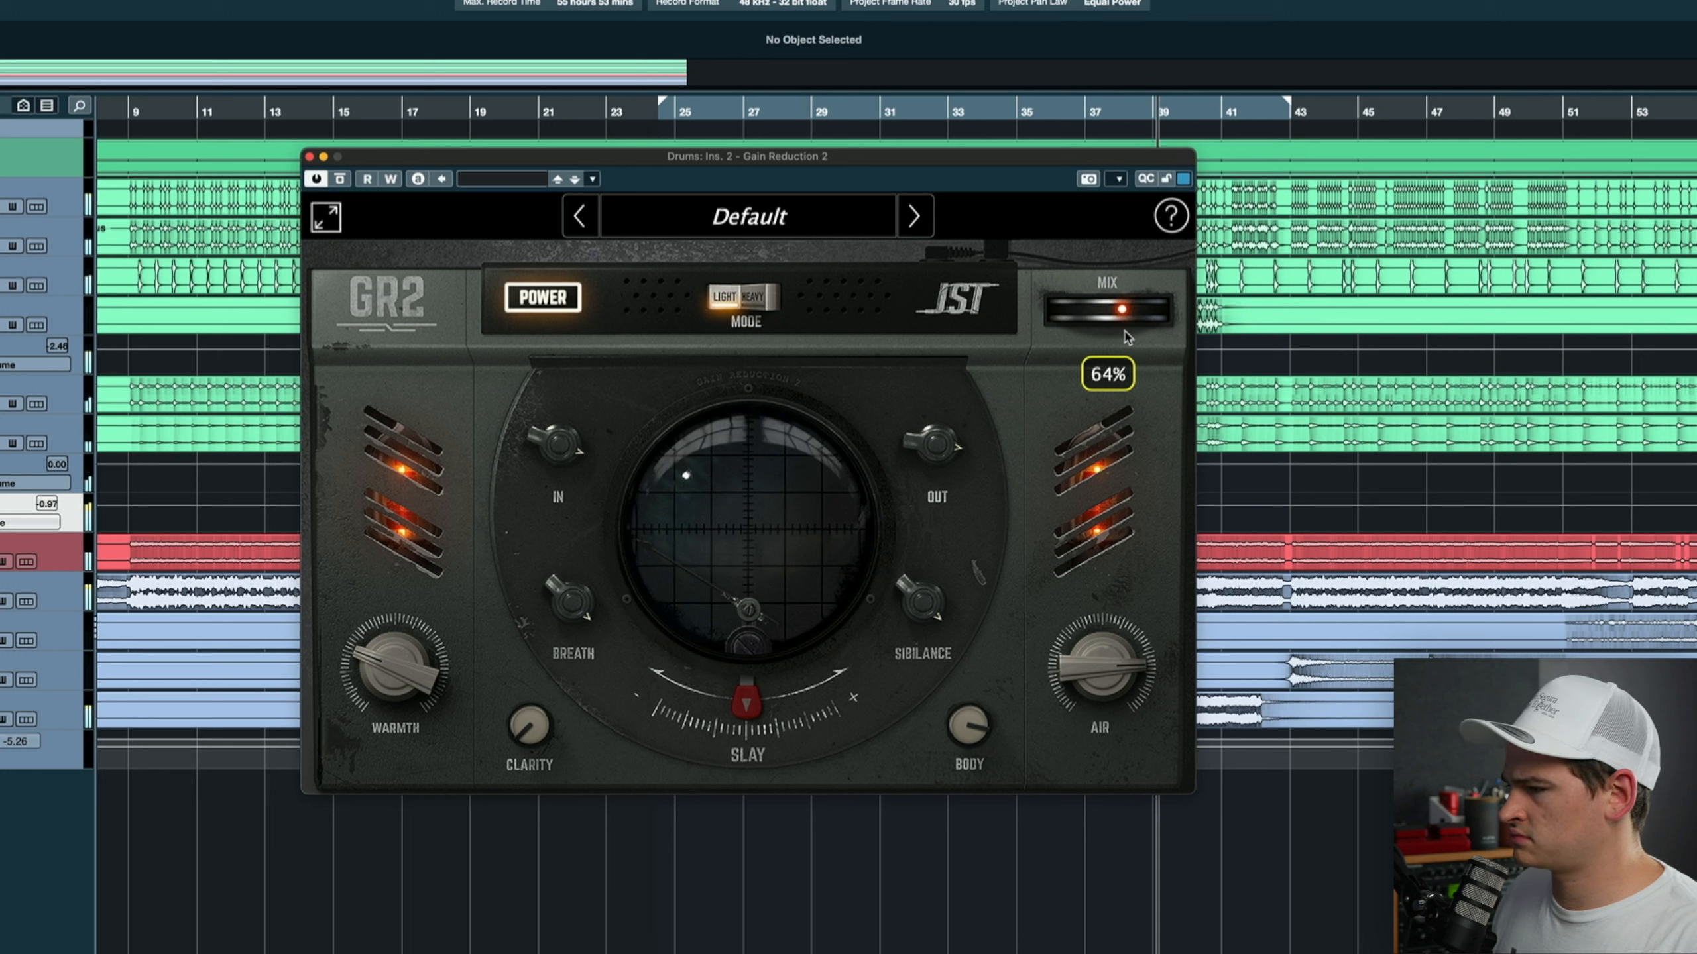
drag(1102, 673, 1104, 696)
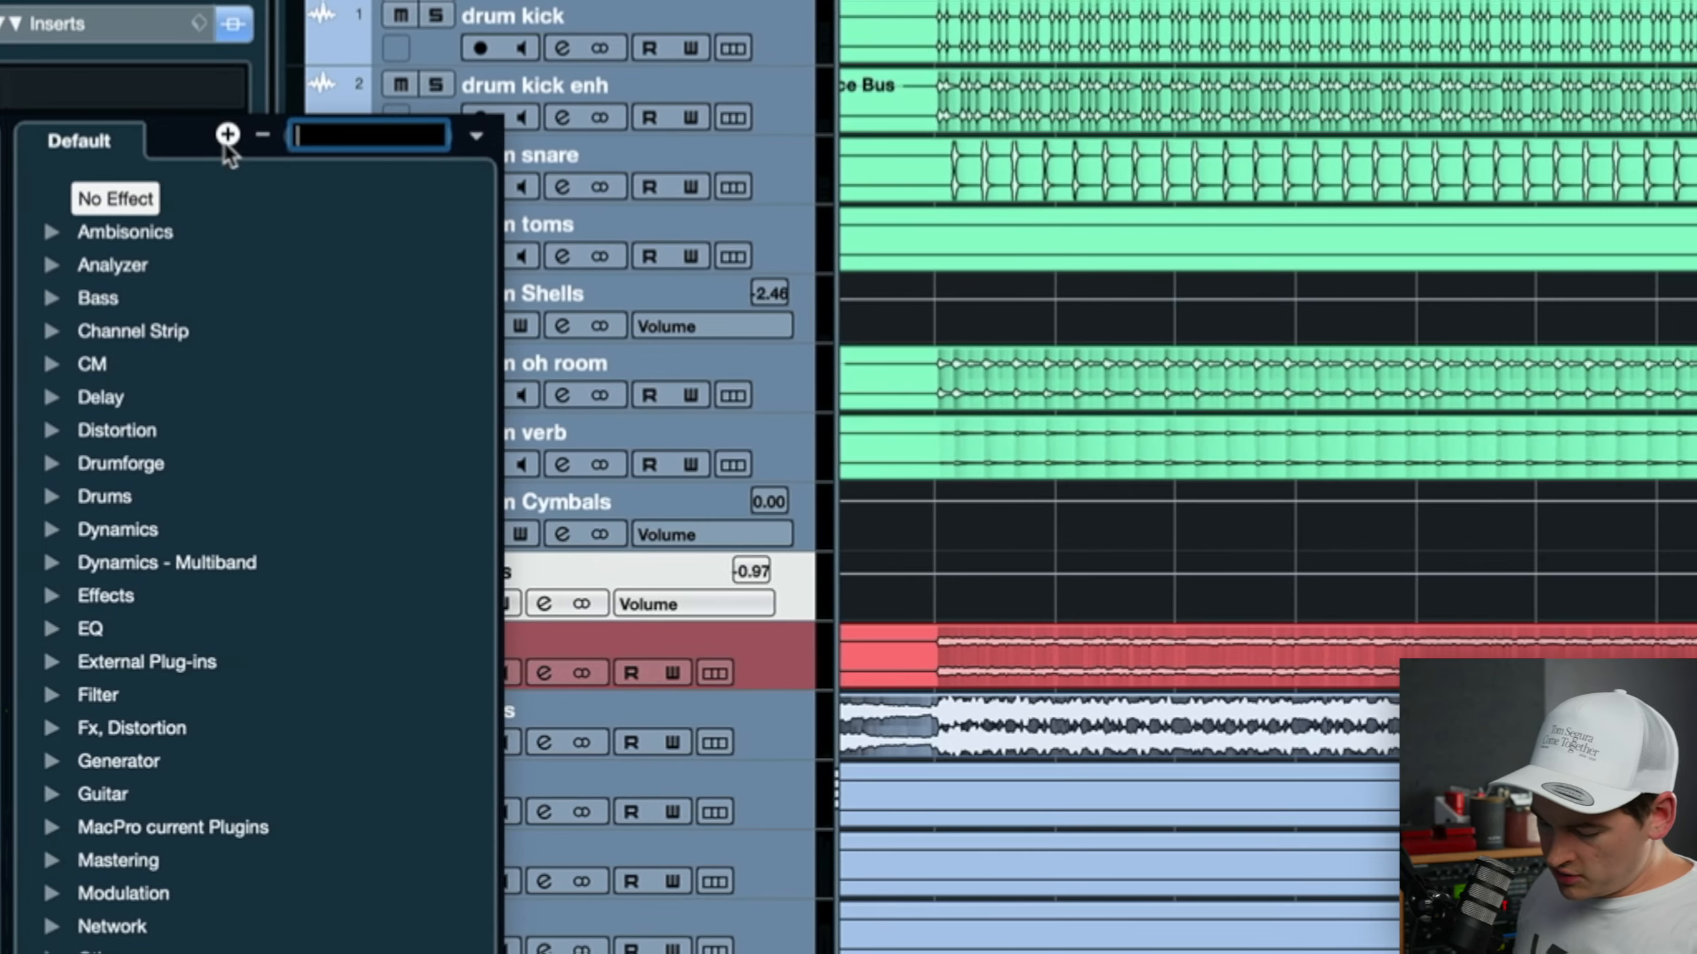
- Load the CLA-76 Stereo compressor on the Drums bus and set its ratio to 8
text(cla)
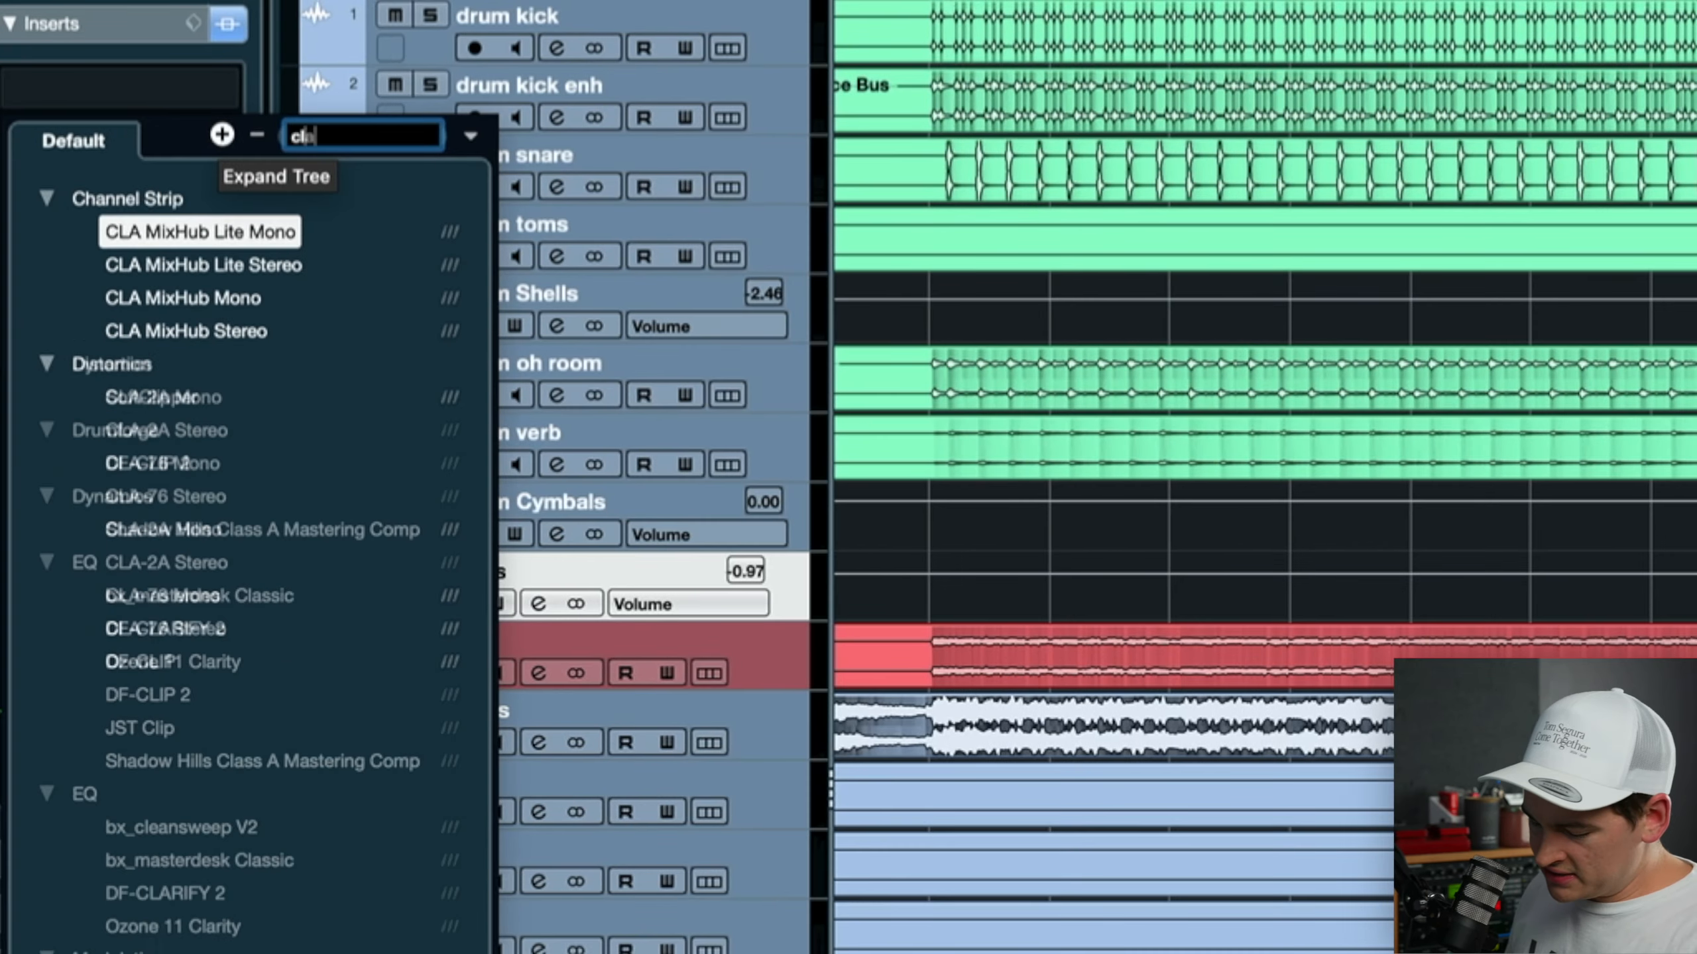
text( 76)
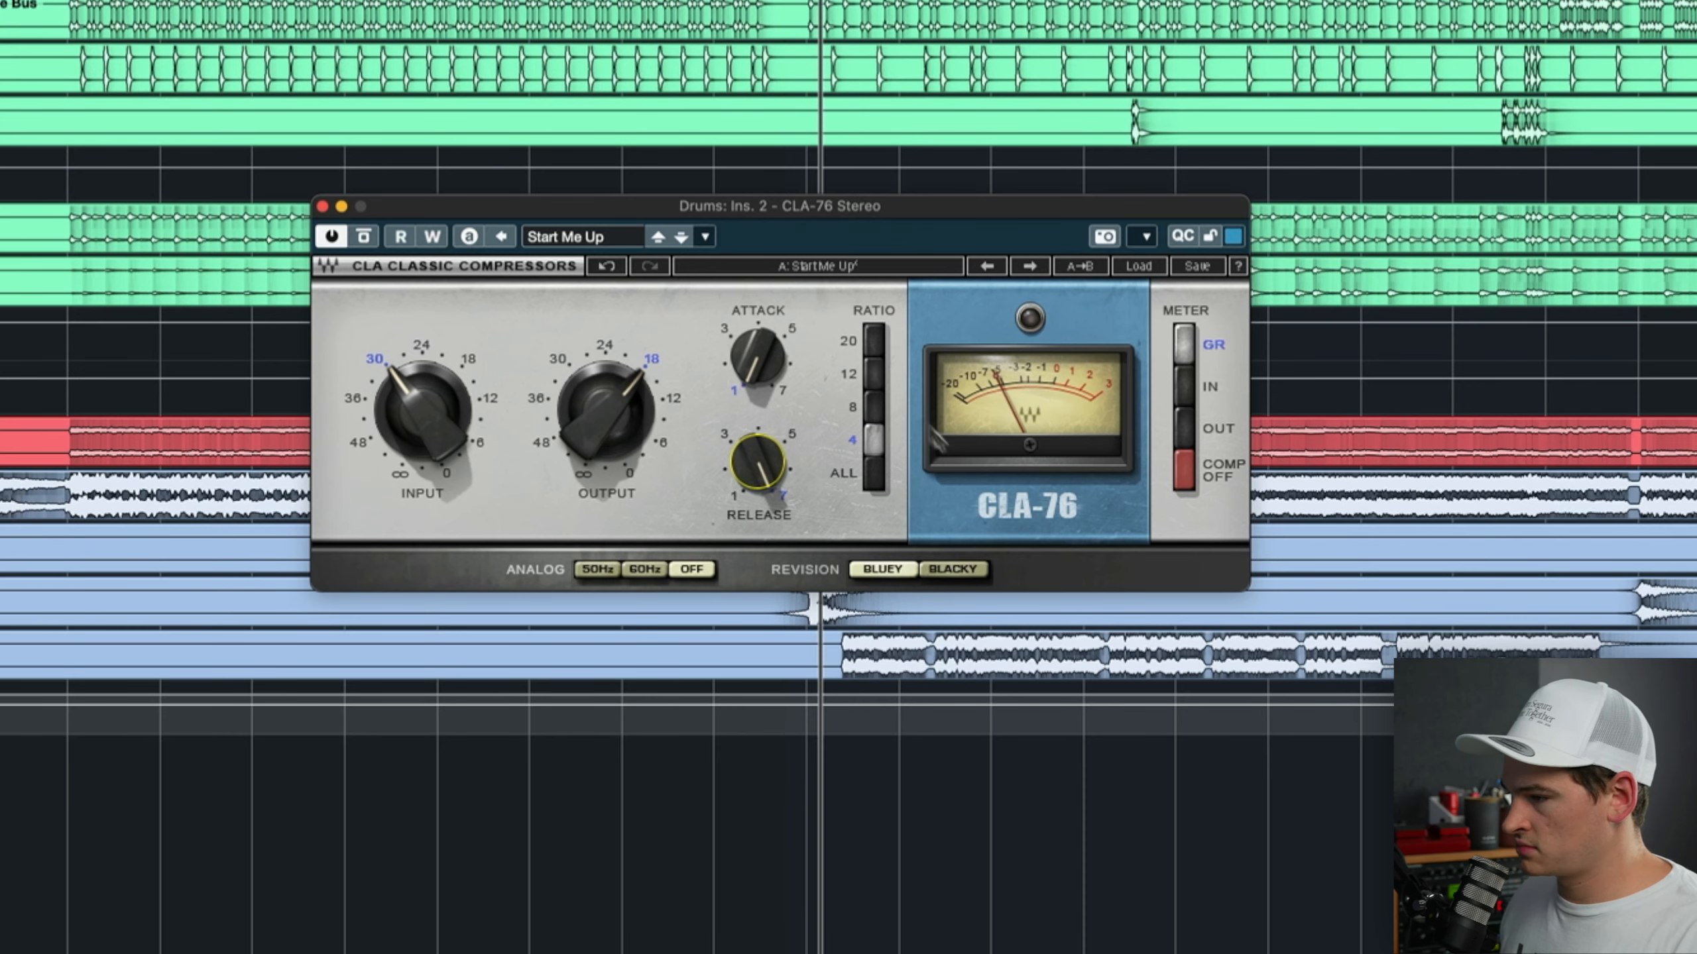
click(875, 406)
- Drive the CLA-76 input up to -12 and set its output between 24 and 18
drag(422, 411, 422, 391)
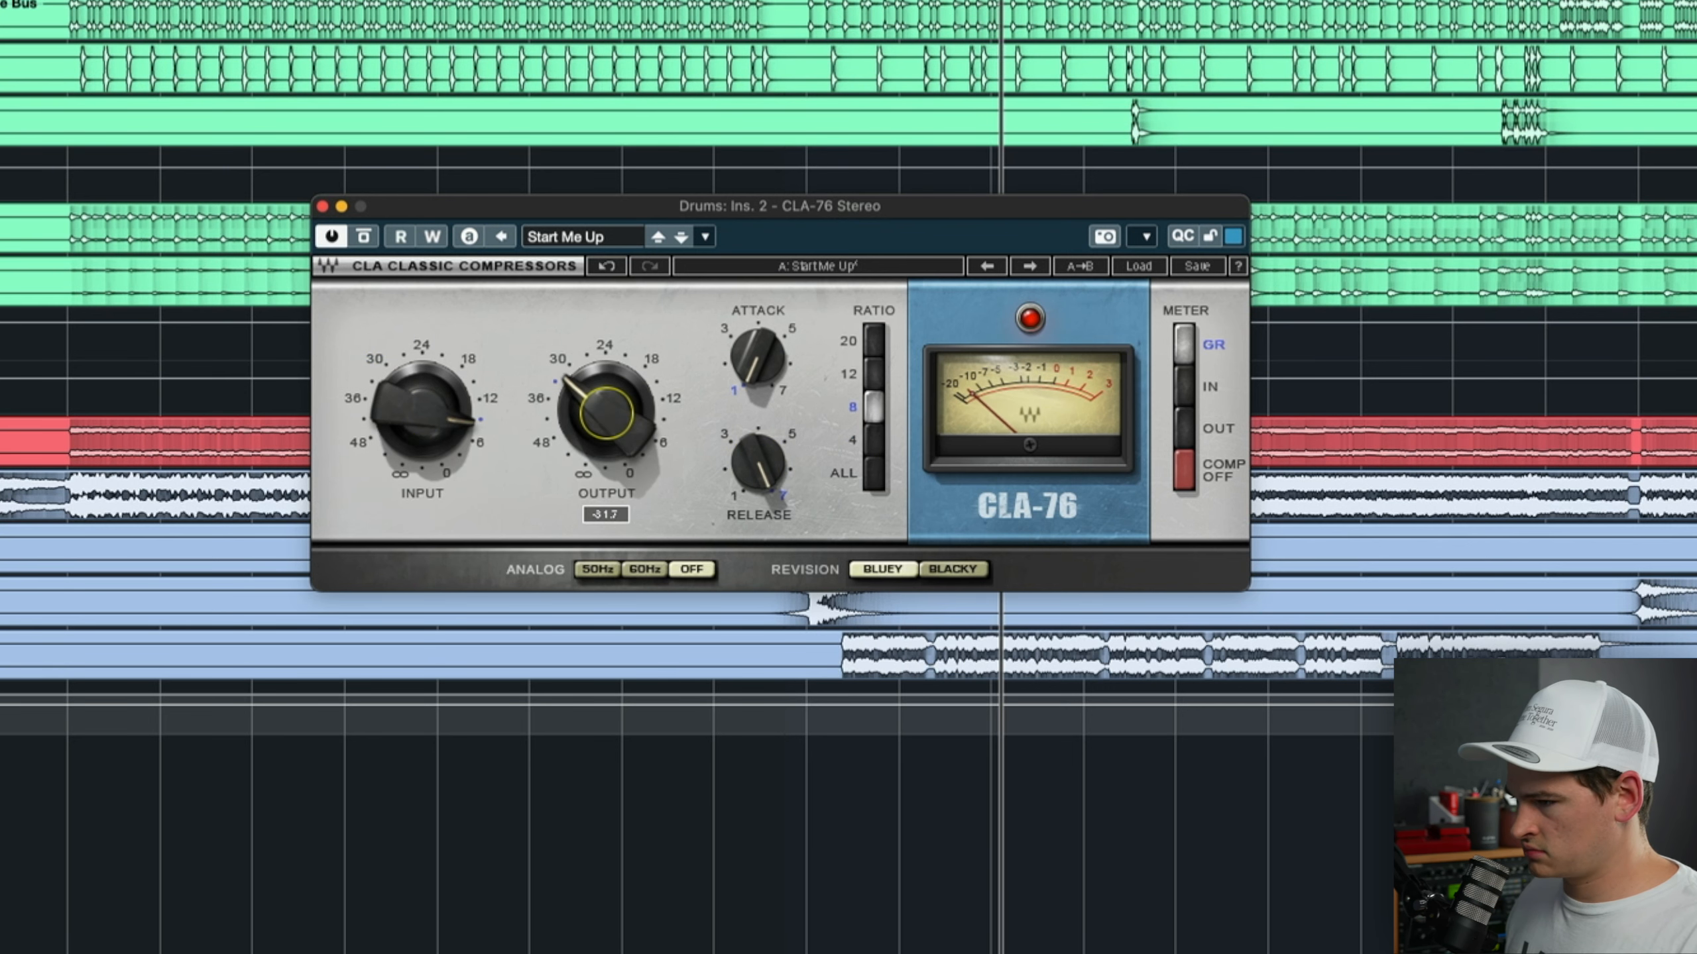
drag(606, 408, 591, 448)
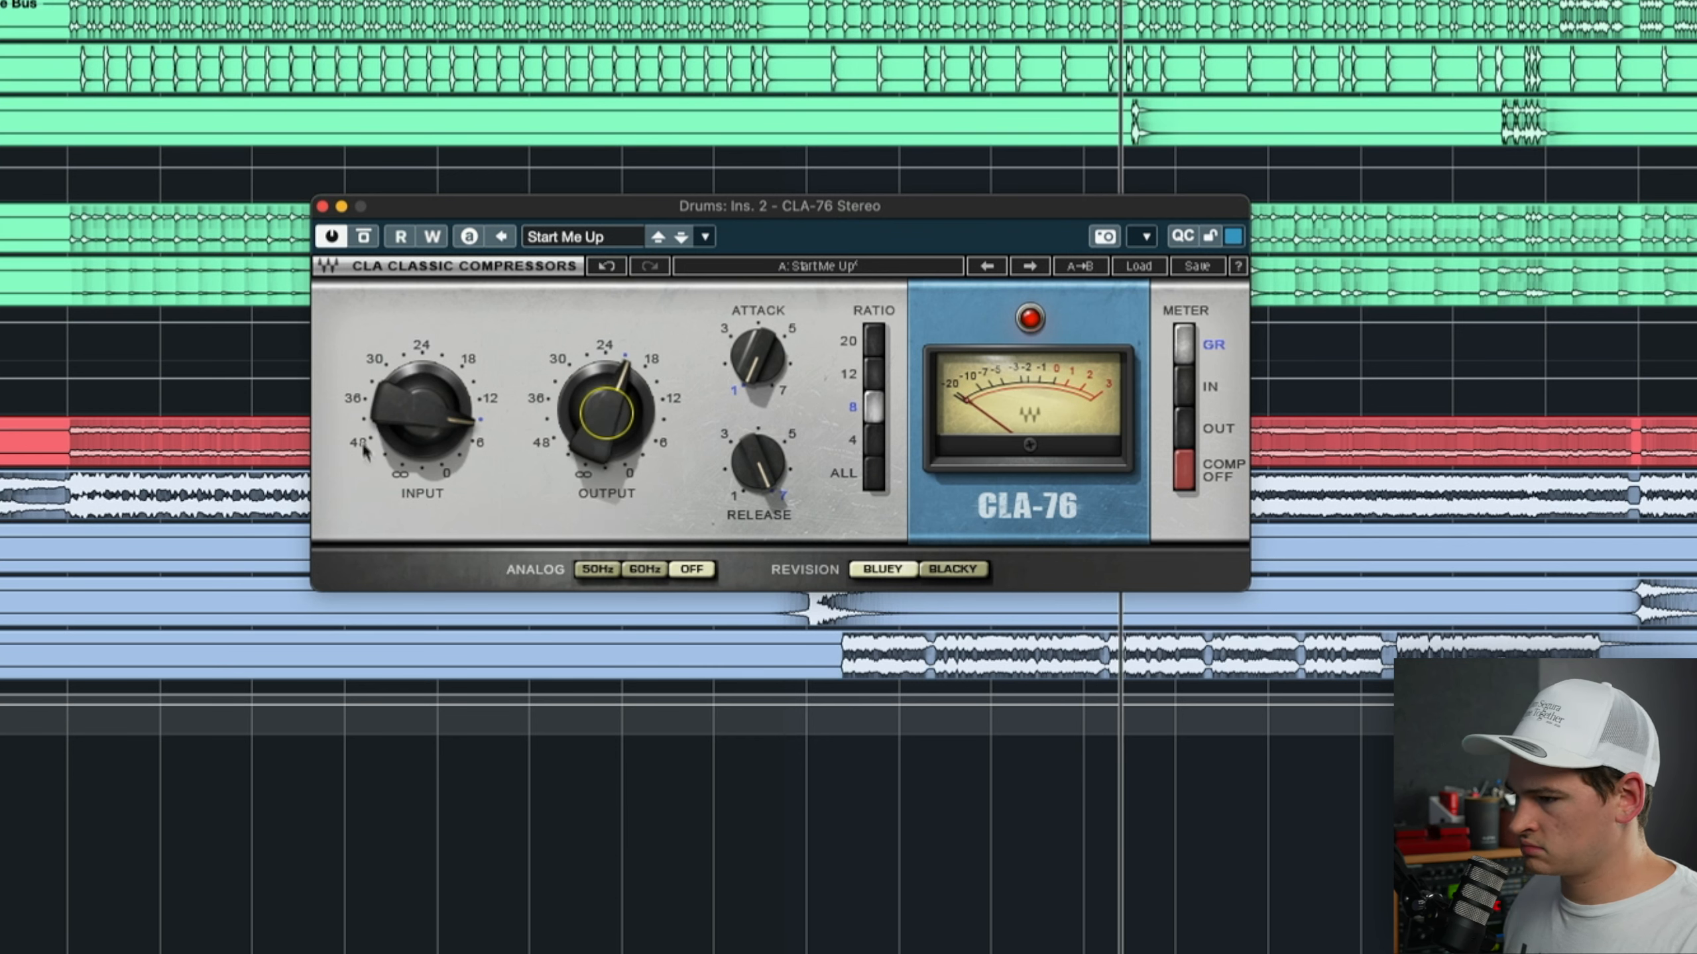
mouse_move(422, 408)
mouse_down()
mouse_move(422, 441)
mouse_move(422, 403)
mouse_up()
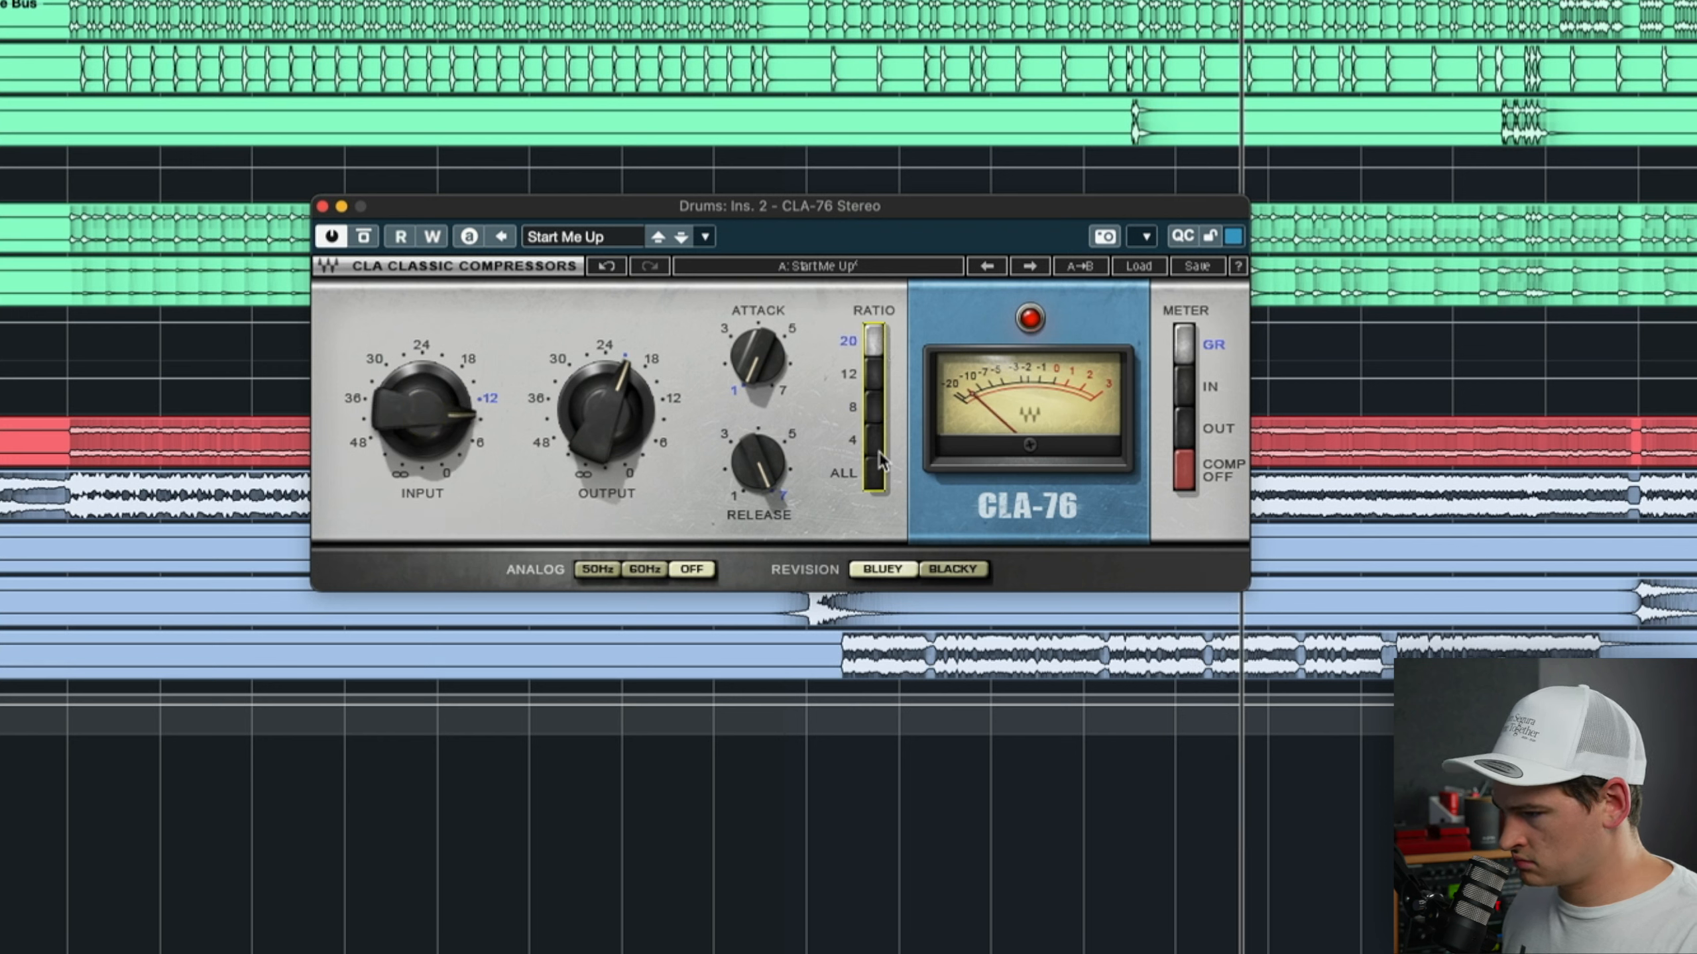
- Set the CLA-76 ratio to 4 and pull its input down to -32.1
click(875, 430)
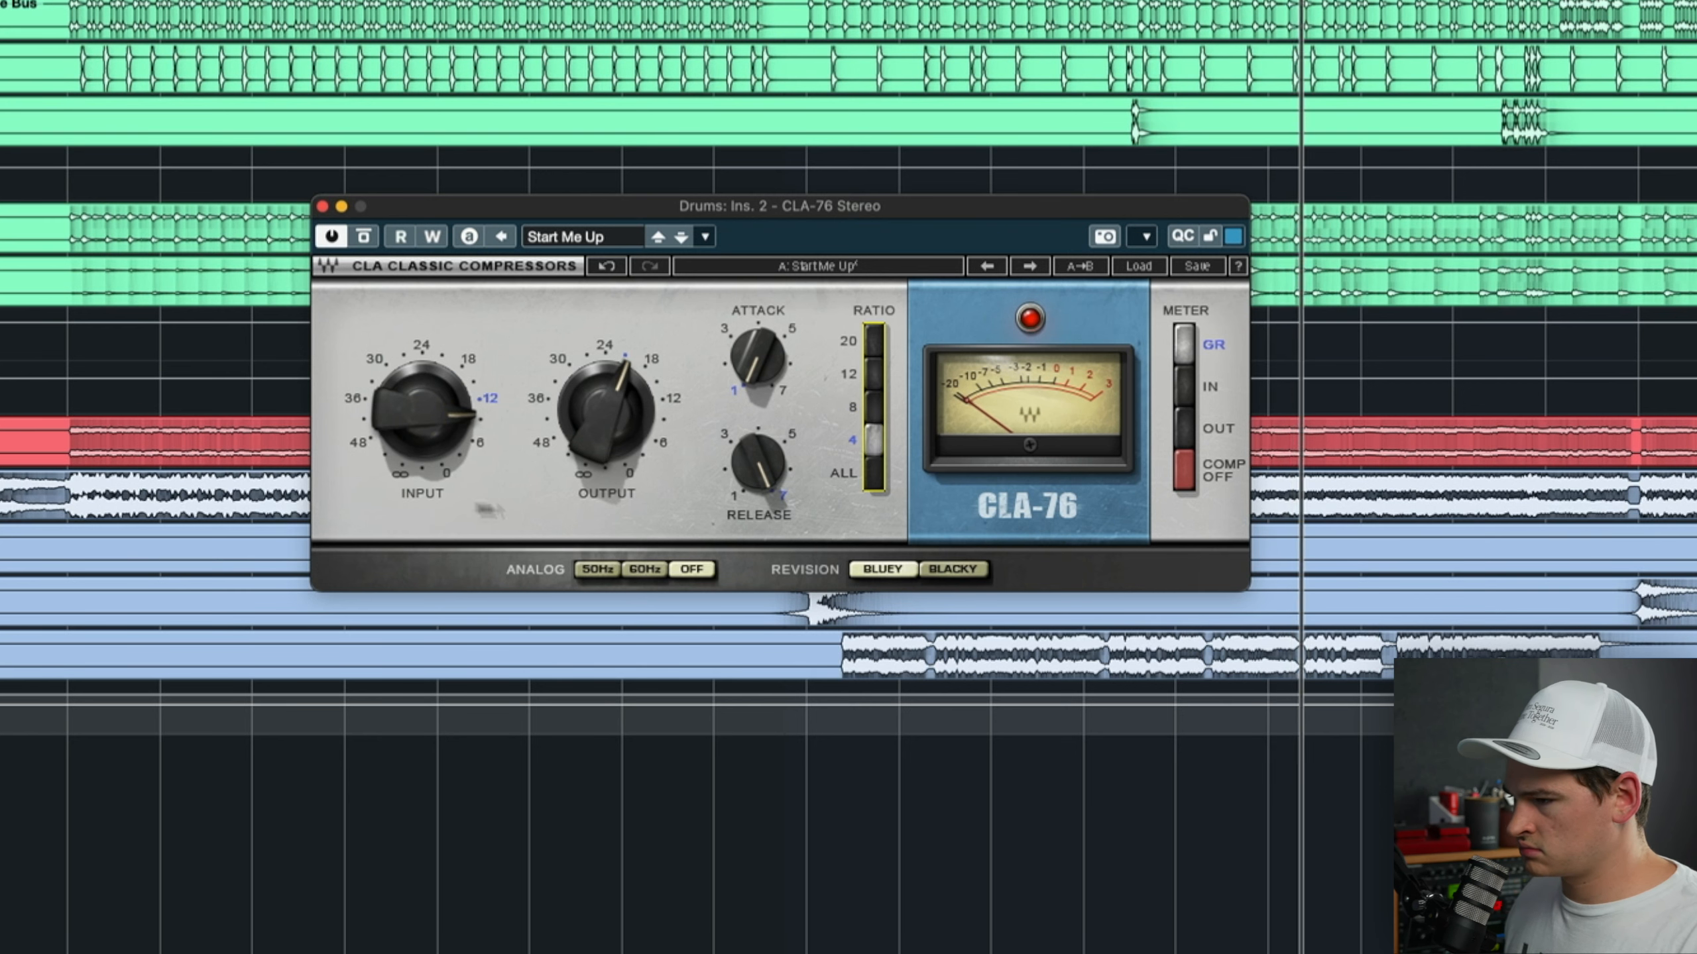
drag(422, 411, 423, 462)
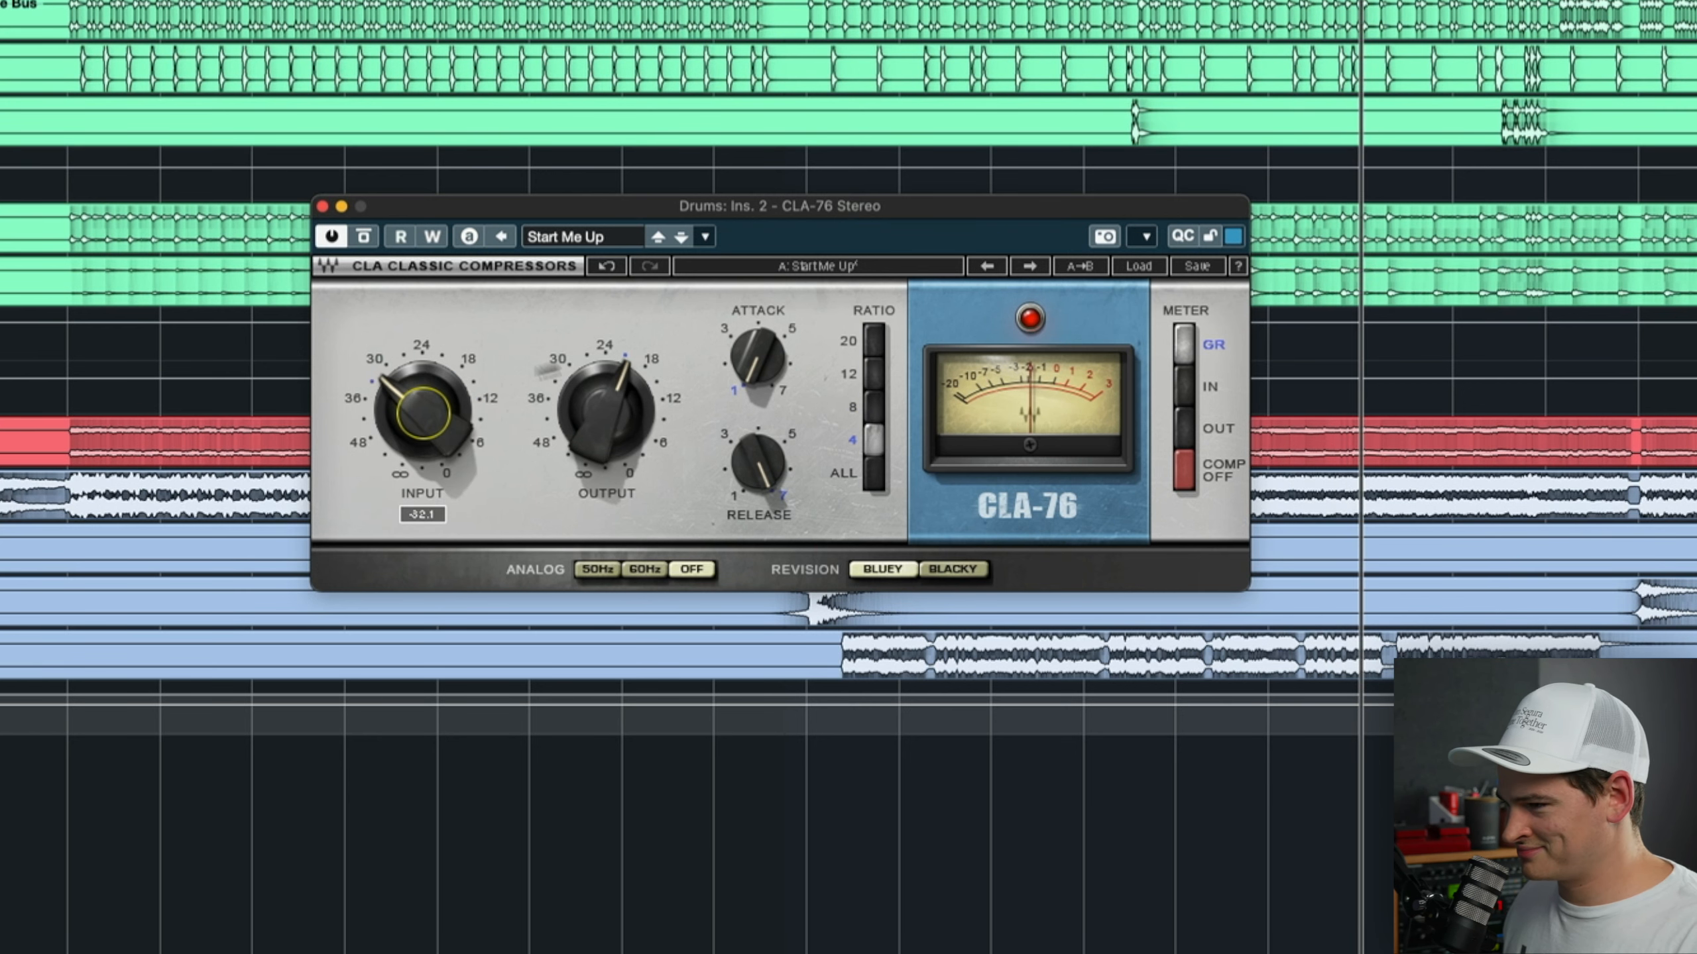
- Raise the CLA-76 output to -16.5, try the attack at 4.34, and settle the attack between 1 and 3
mouse_move(606, 413)
mouse_down()
mouse_move(606, 381)
mouse_move(606, 402)
mouse_up()
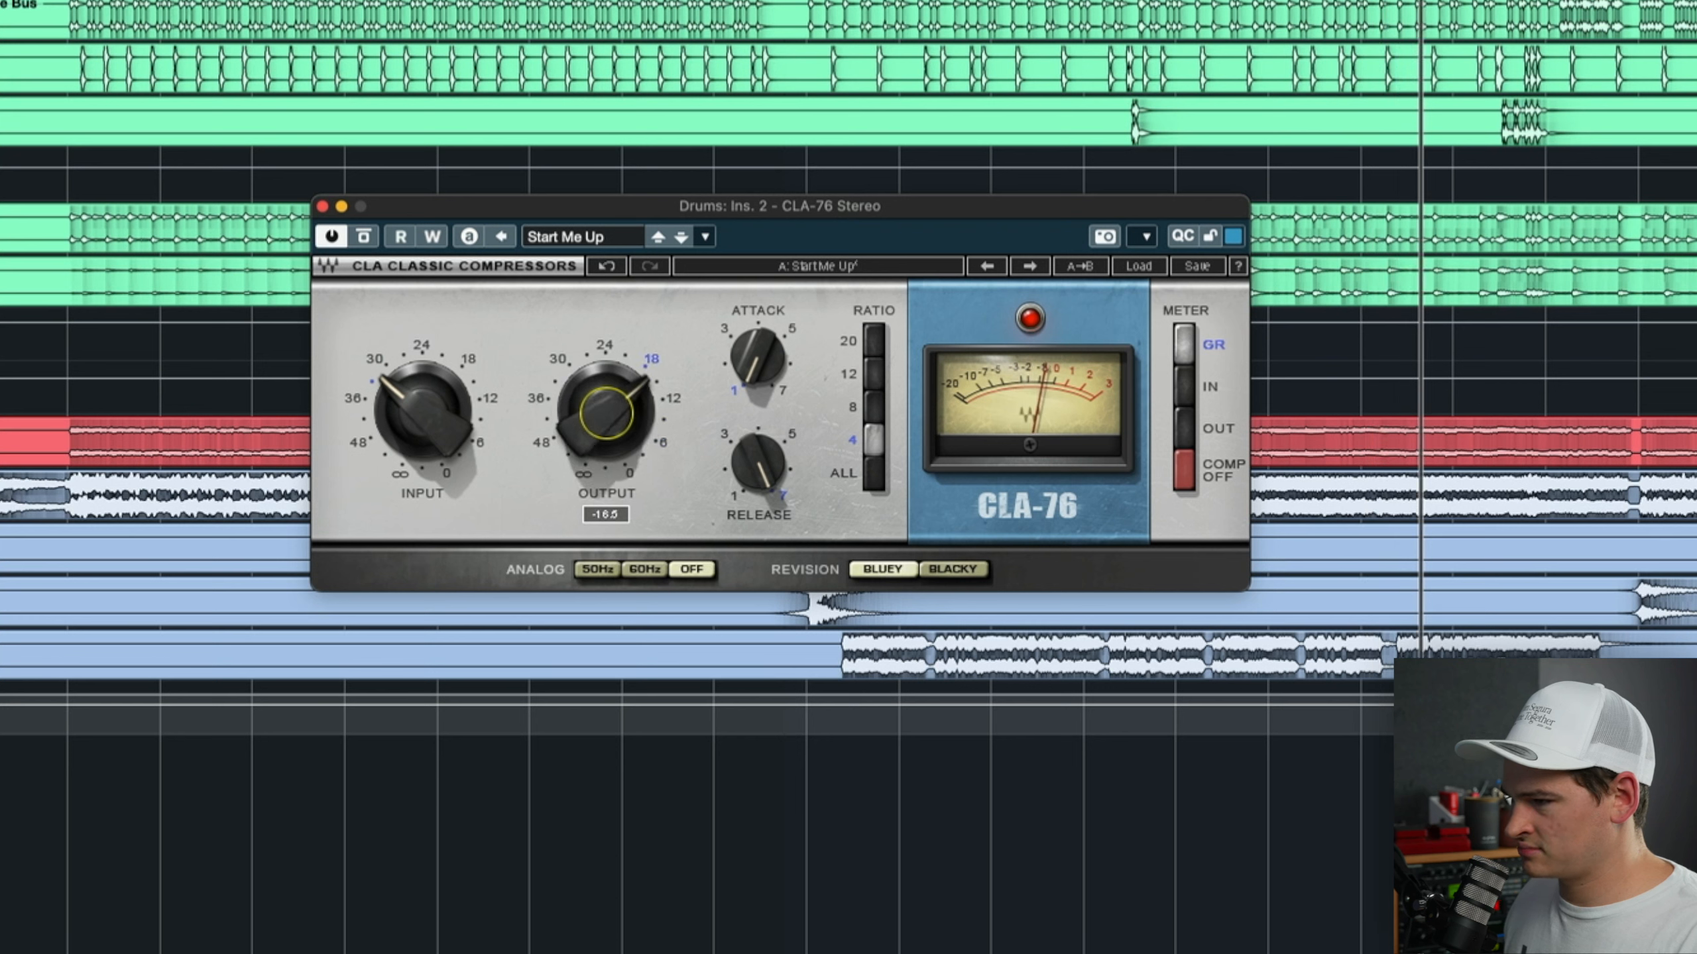
drag(757, 357, 757, 342)
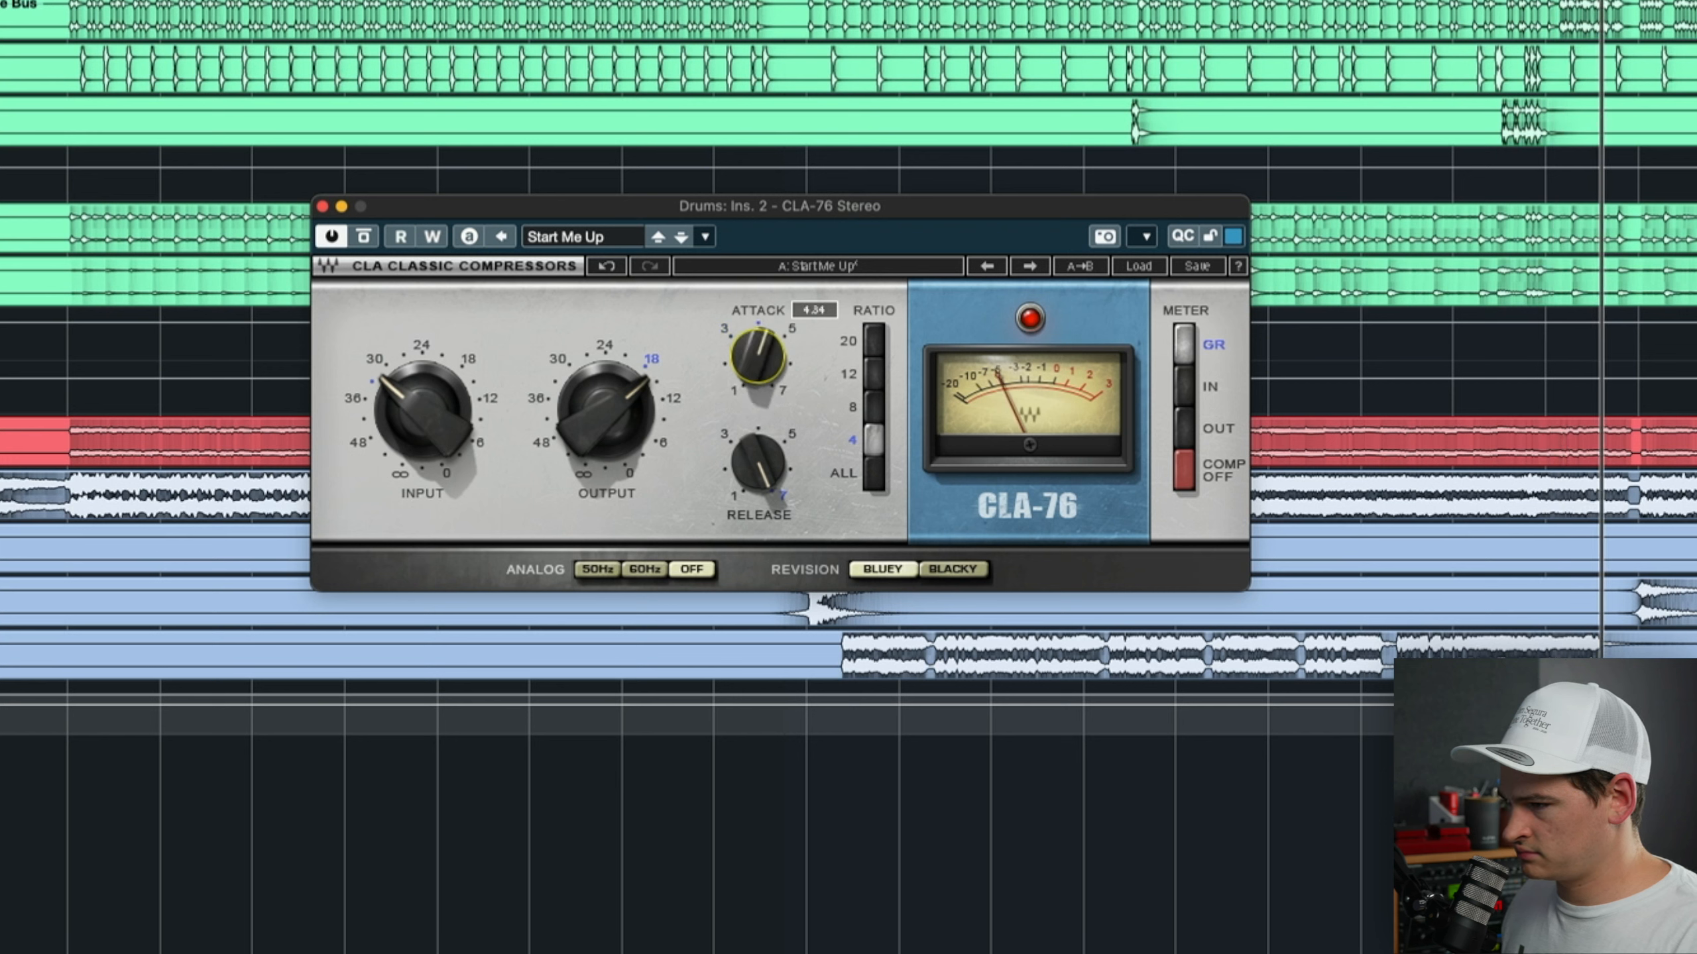
drag(757, 356, 758, 405)
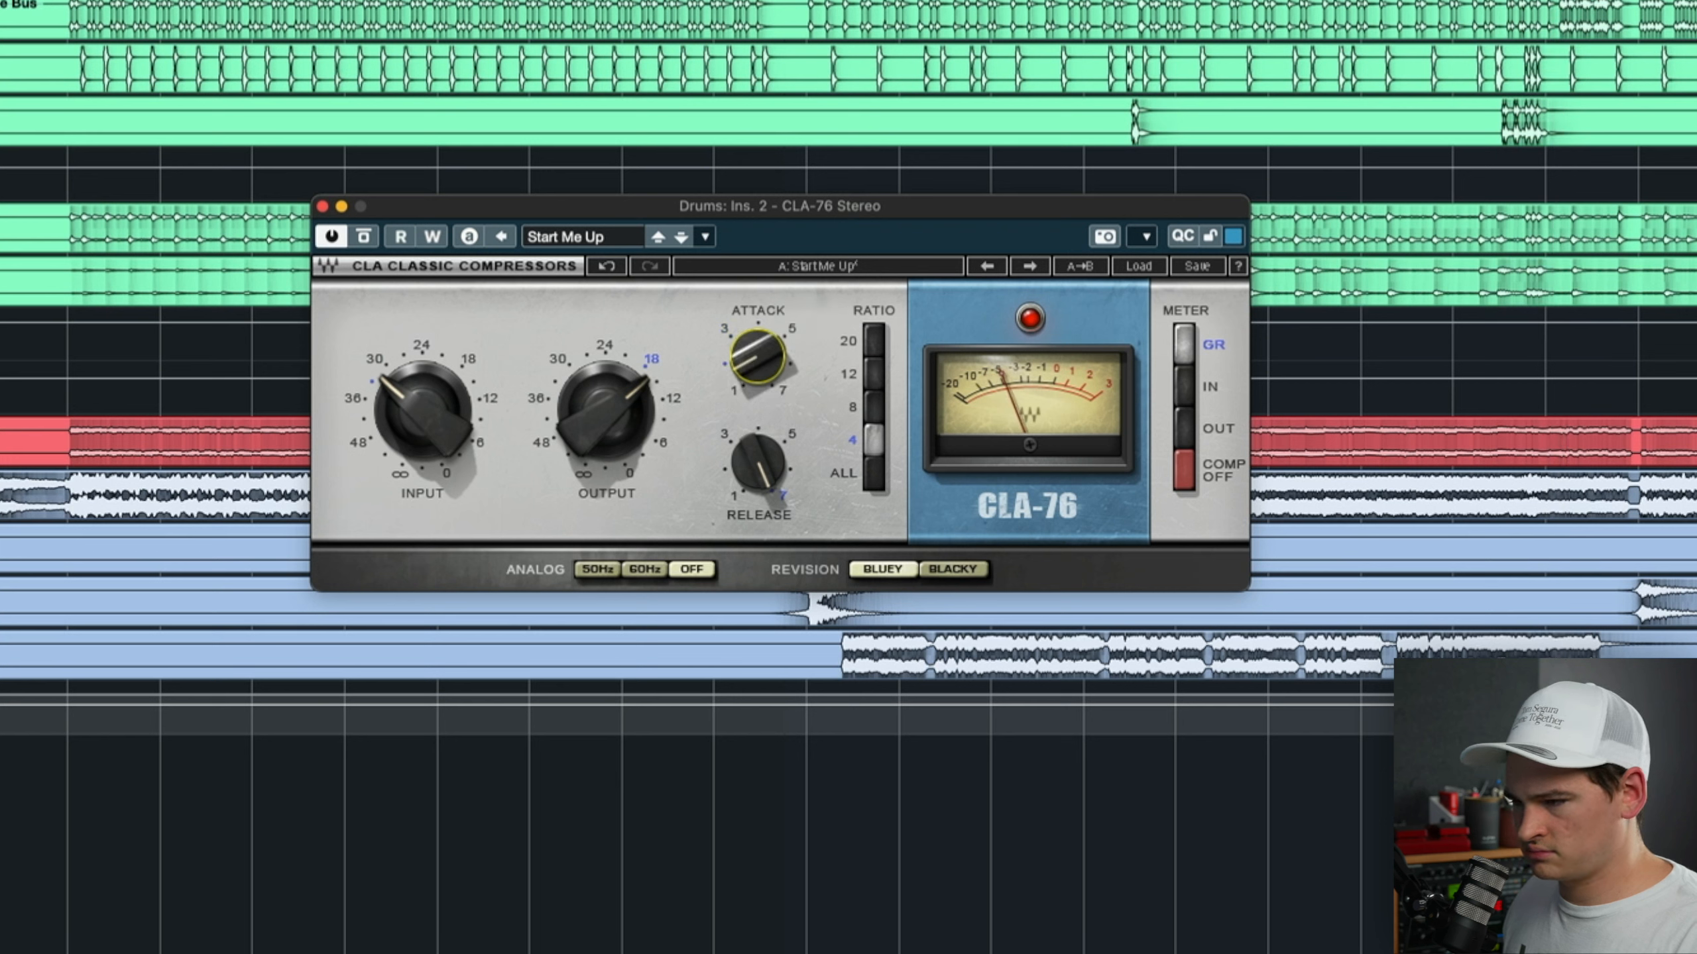
- Lower the CLA-76 input to about -36 and raise its output to -13.3 to compensate
drag(422, 411, 422, 427)
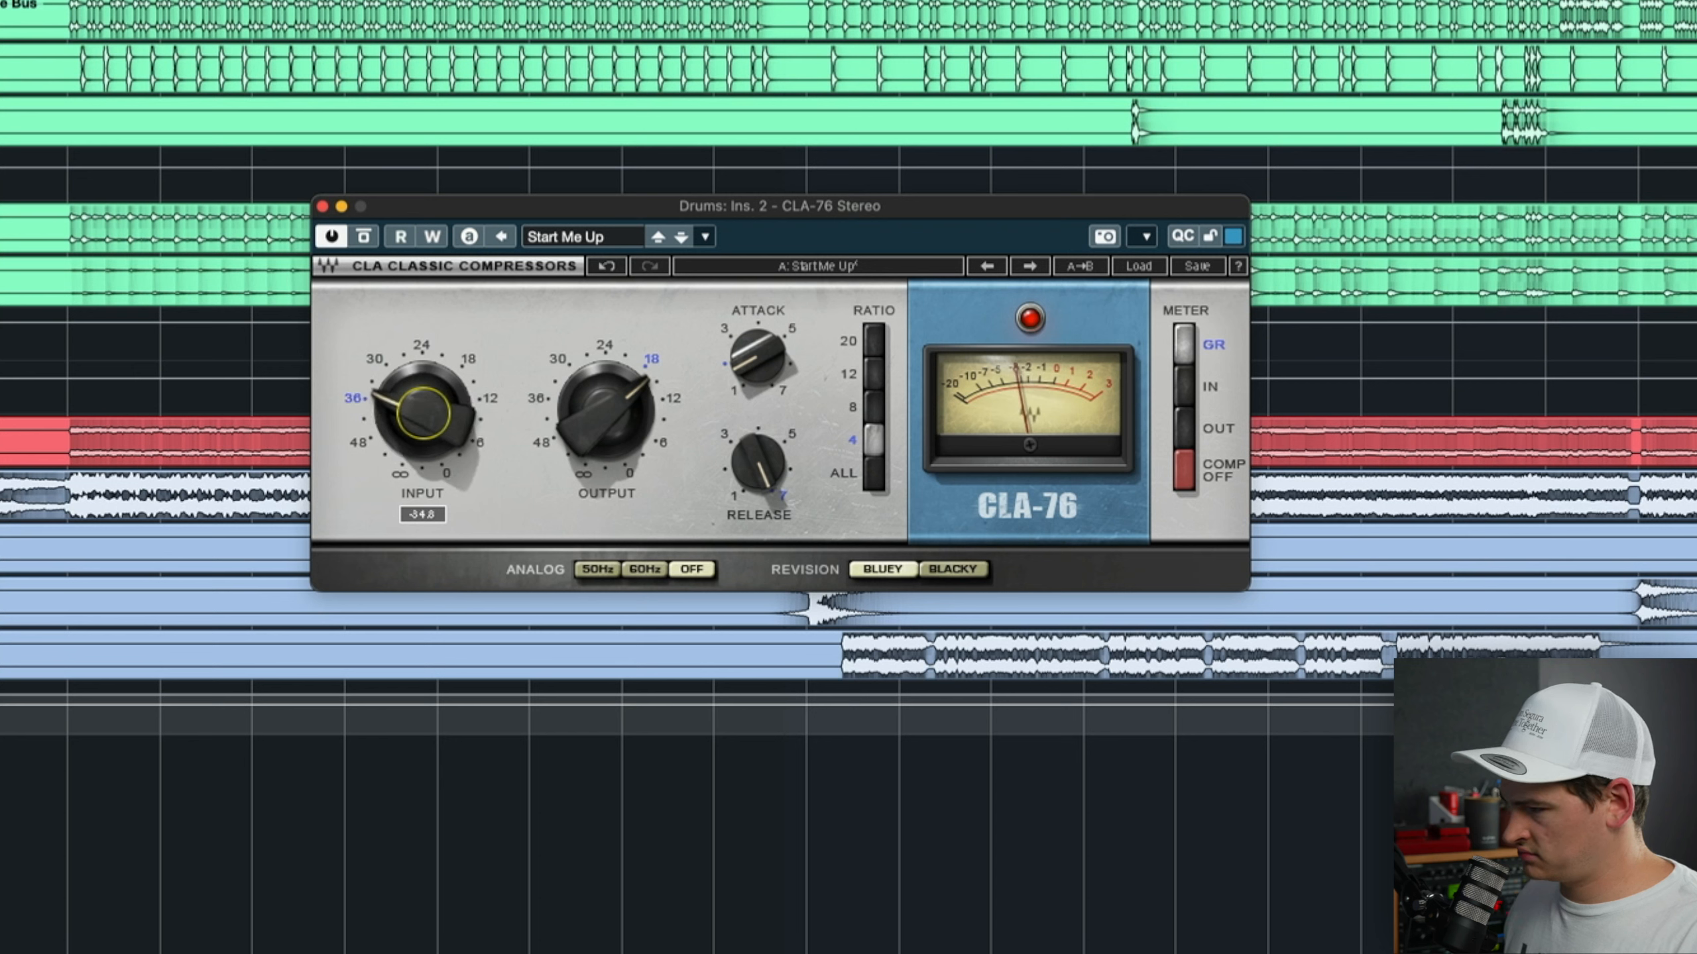
drag(544, 416, 544, 405)
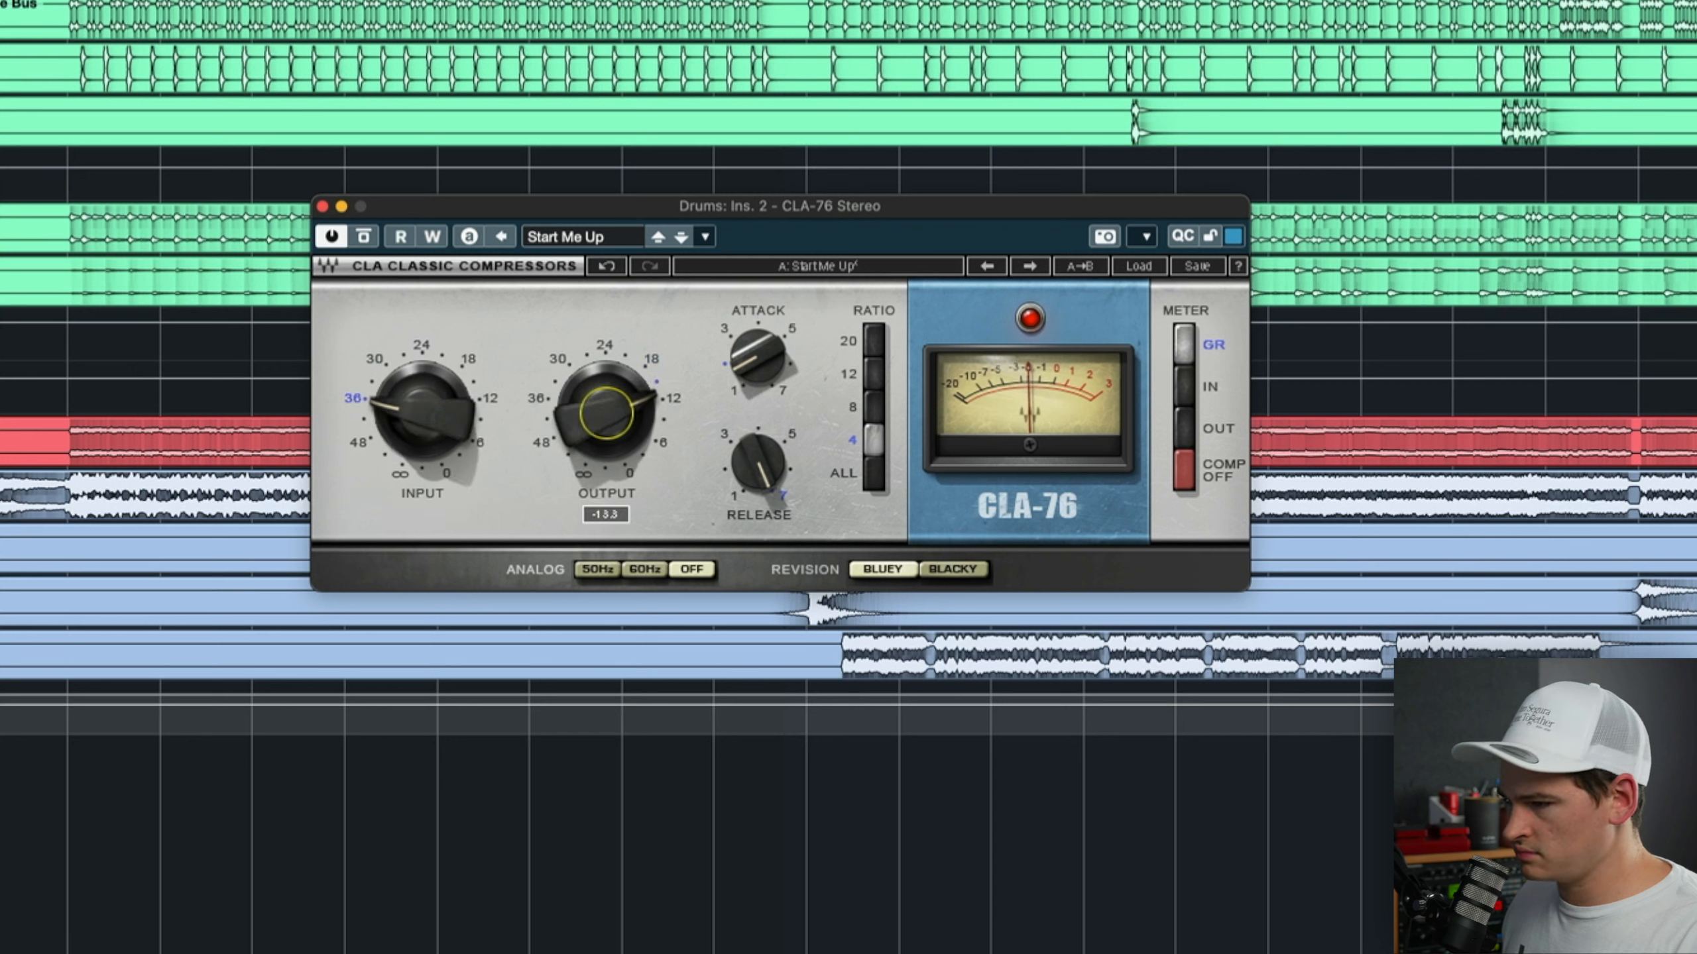
click(771, 472)
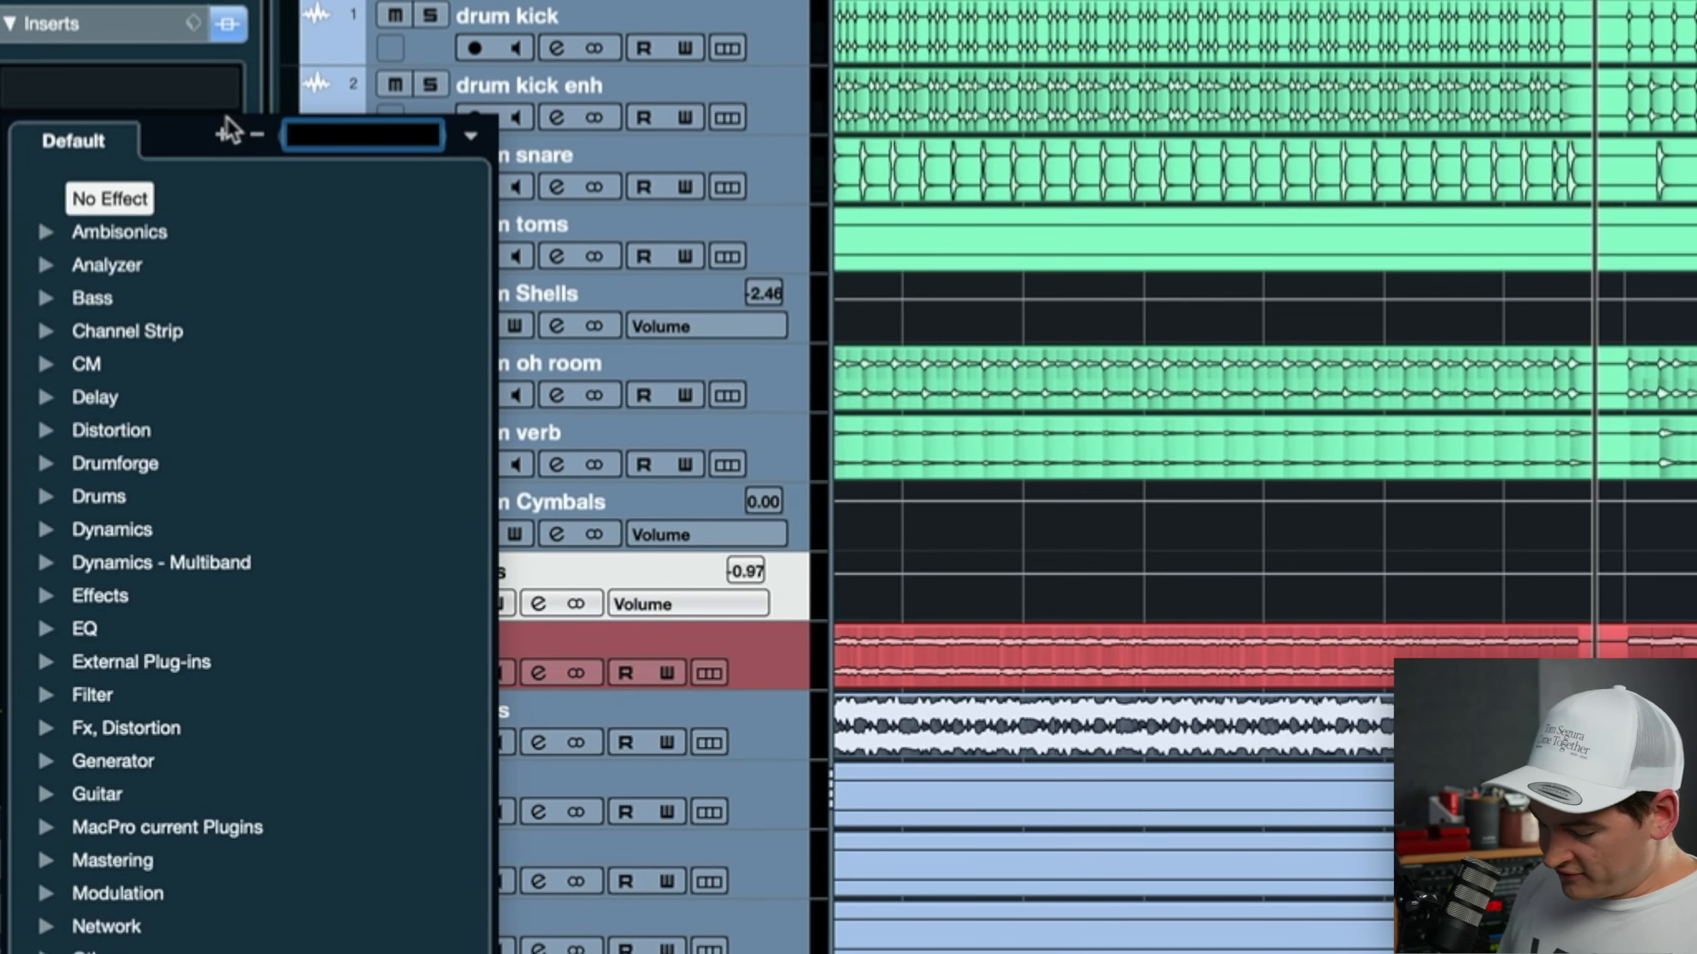
- Load the Howard Benson Vocals plug-in on the Drums bus, set its interface size to Small and reposition its window
text(how)
click(213, 231)
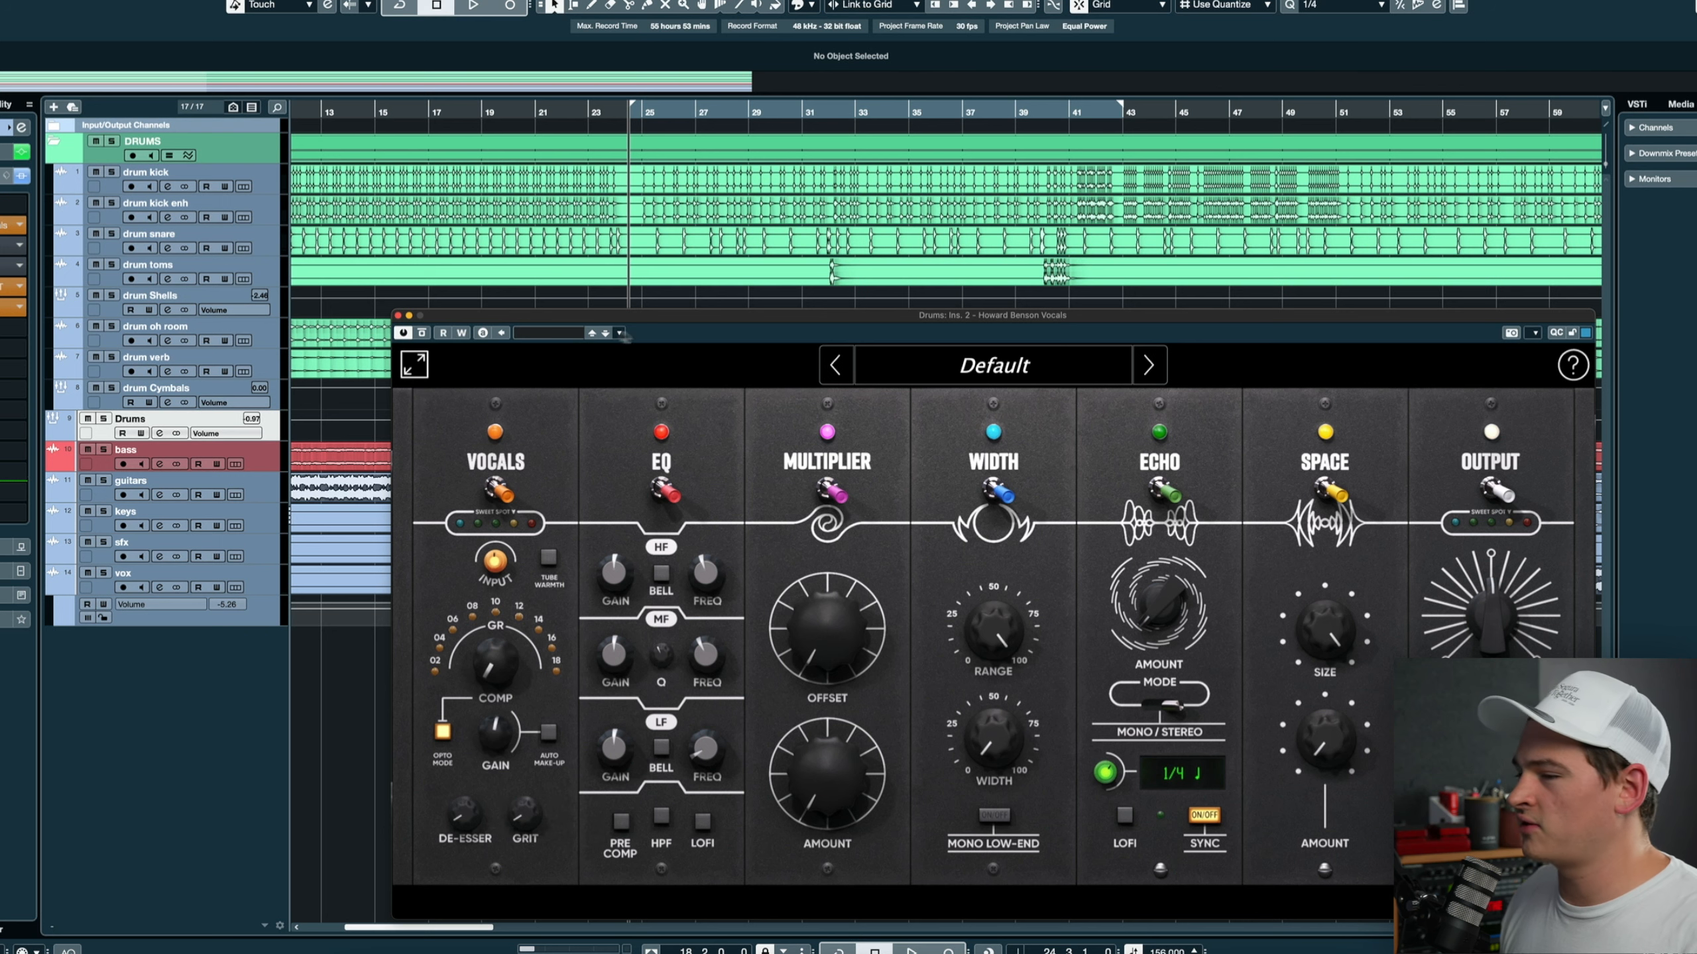
click(415, 366)
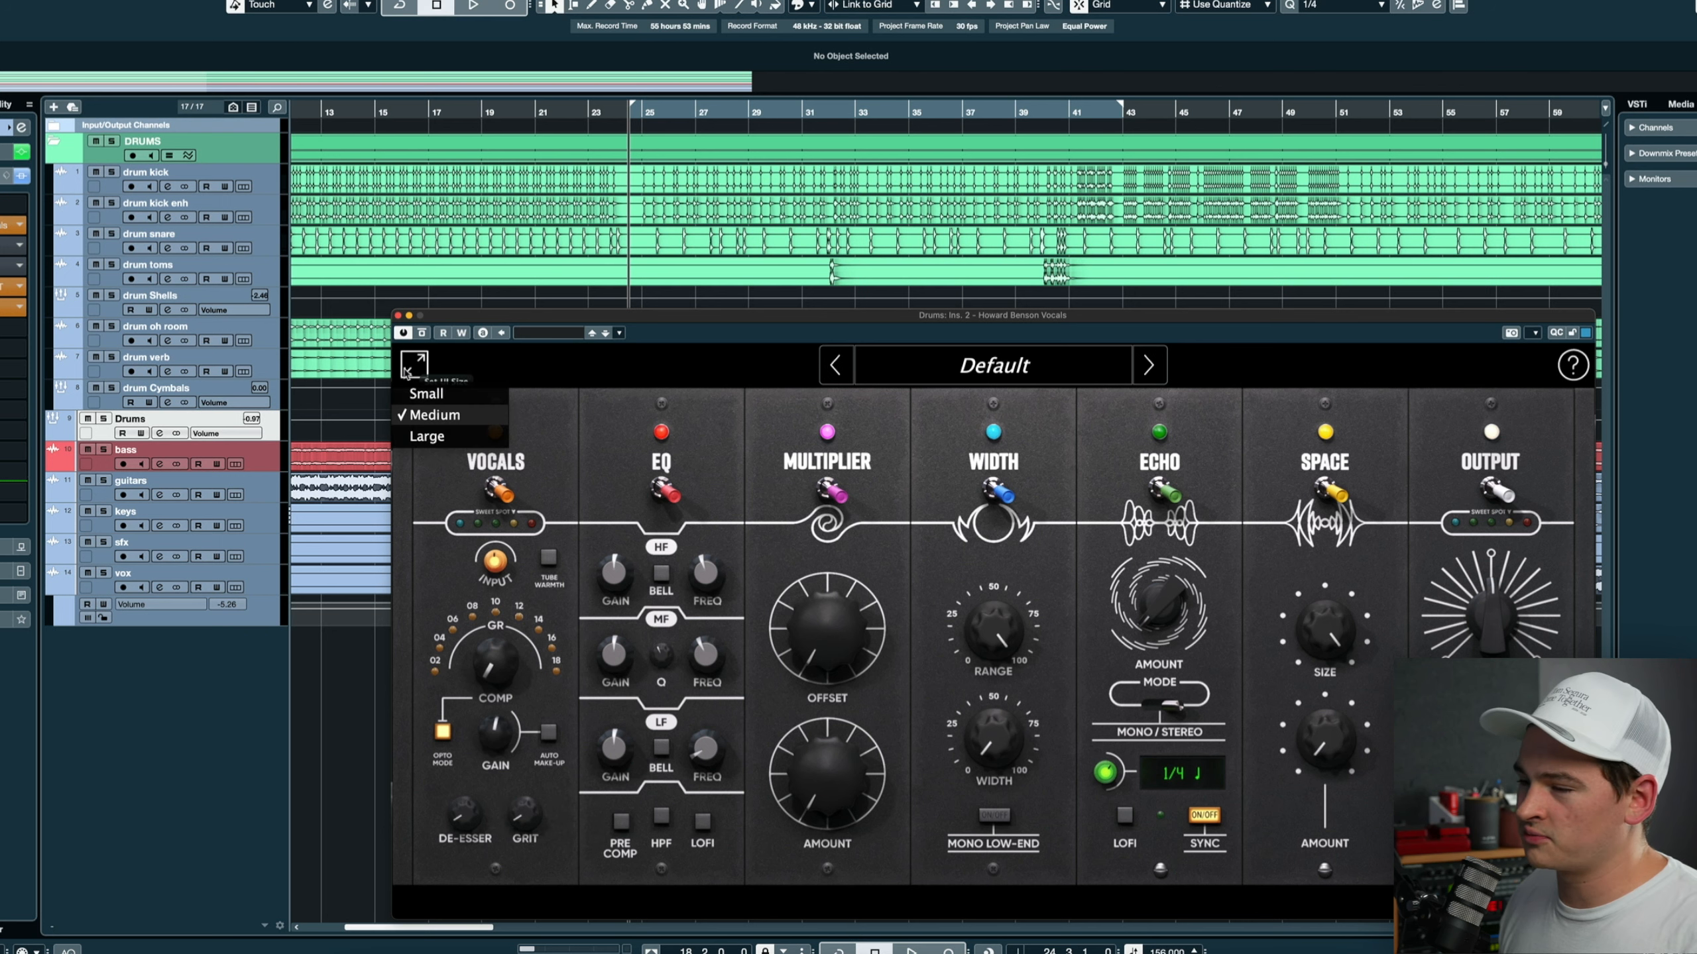
click(468, 395)
drag(765, 320, 733, 277)
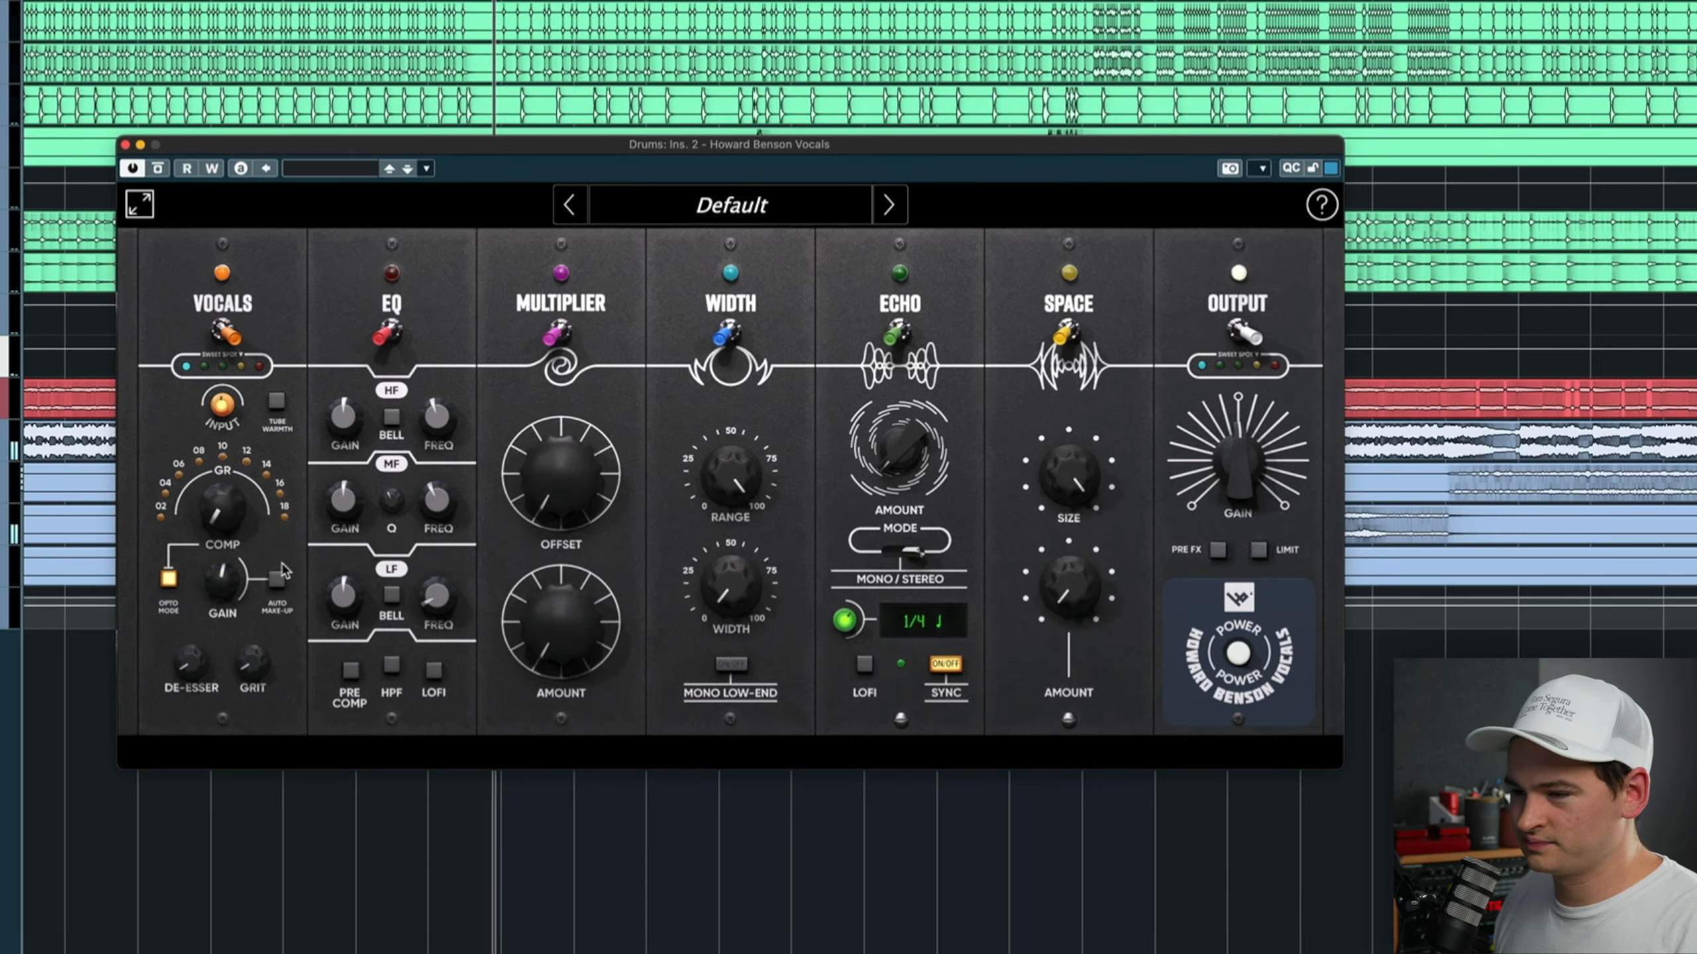
- Adjust the Vocals module's compression and make-up gain, trying compression at 70.7% and higher before settling on low compression with raised gain
drag(221, 509, 224, 415)
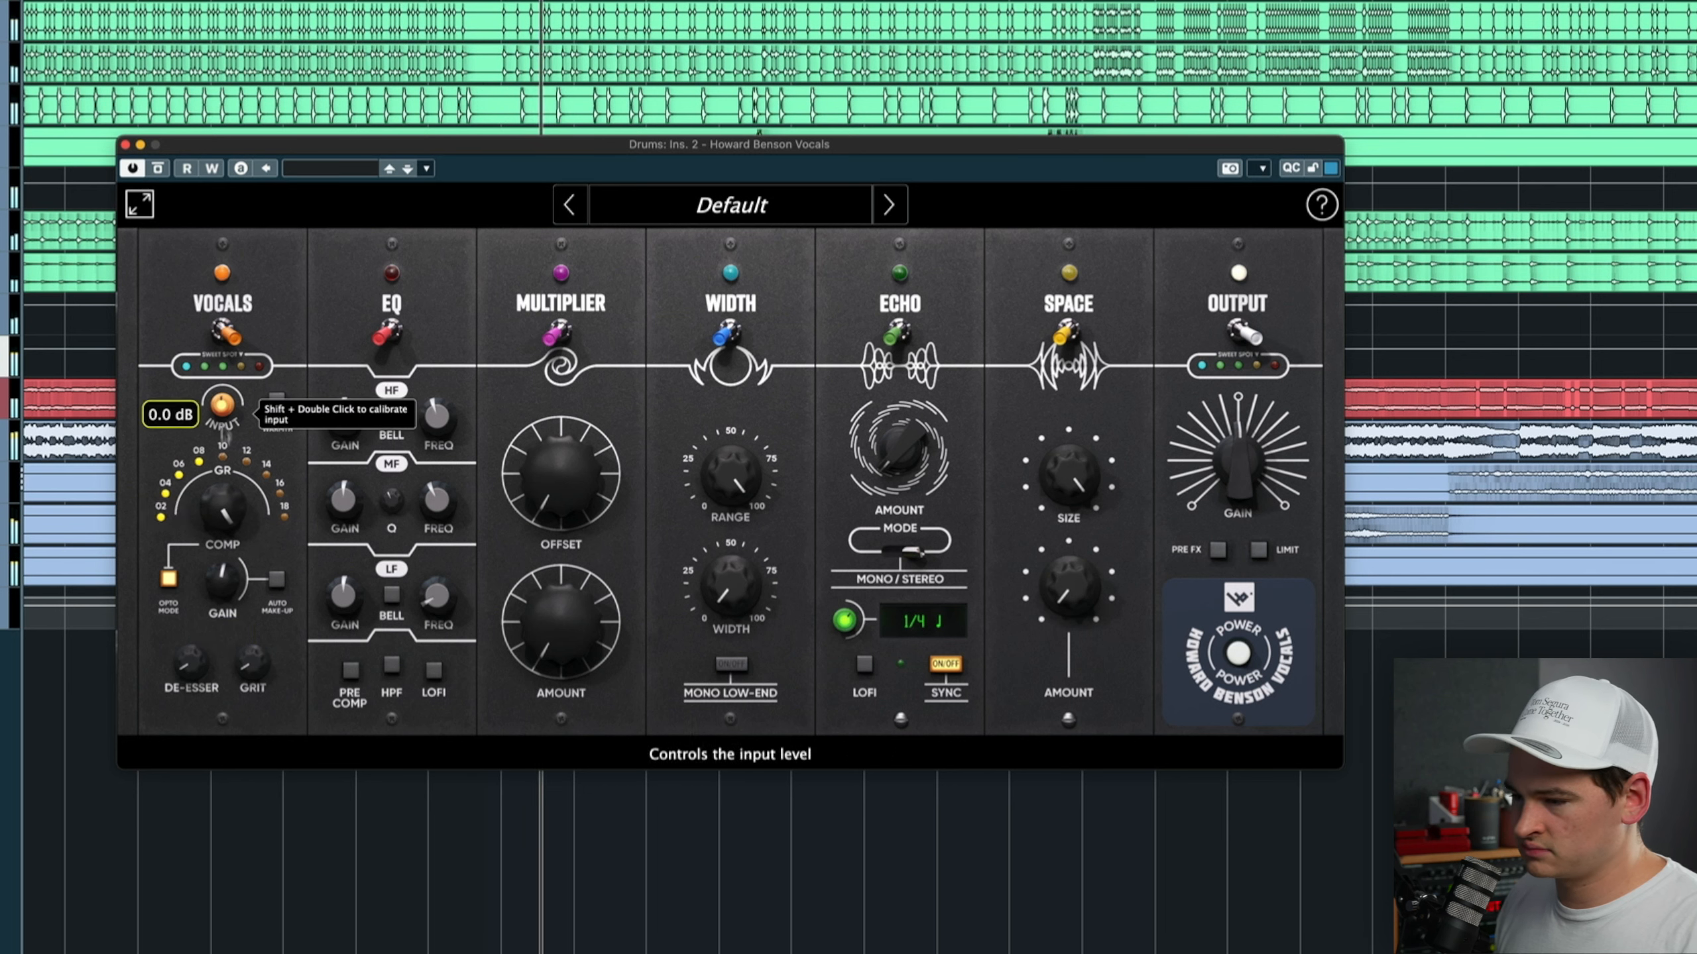
drag(225, 580, 234, 532)
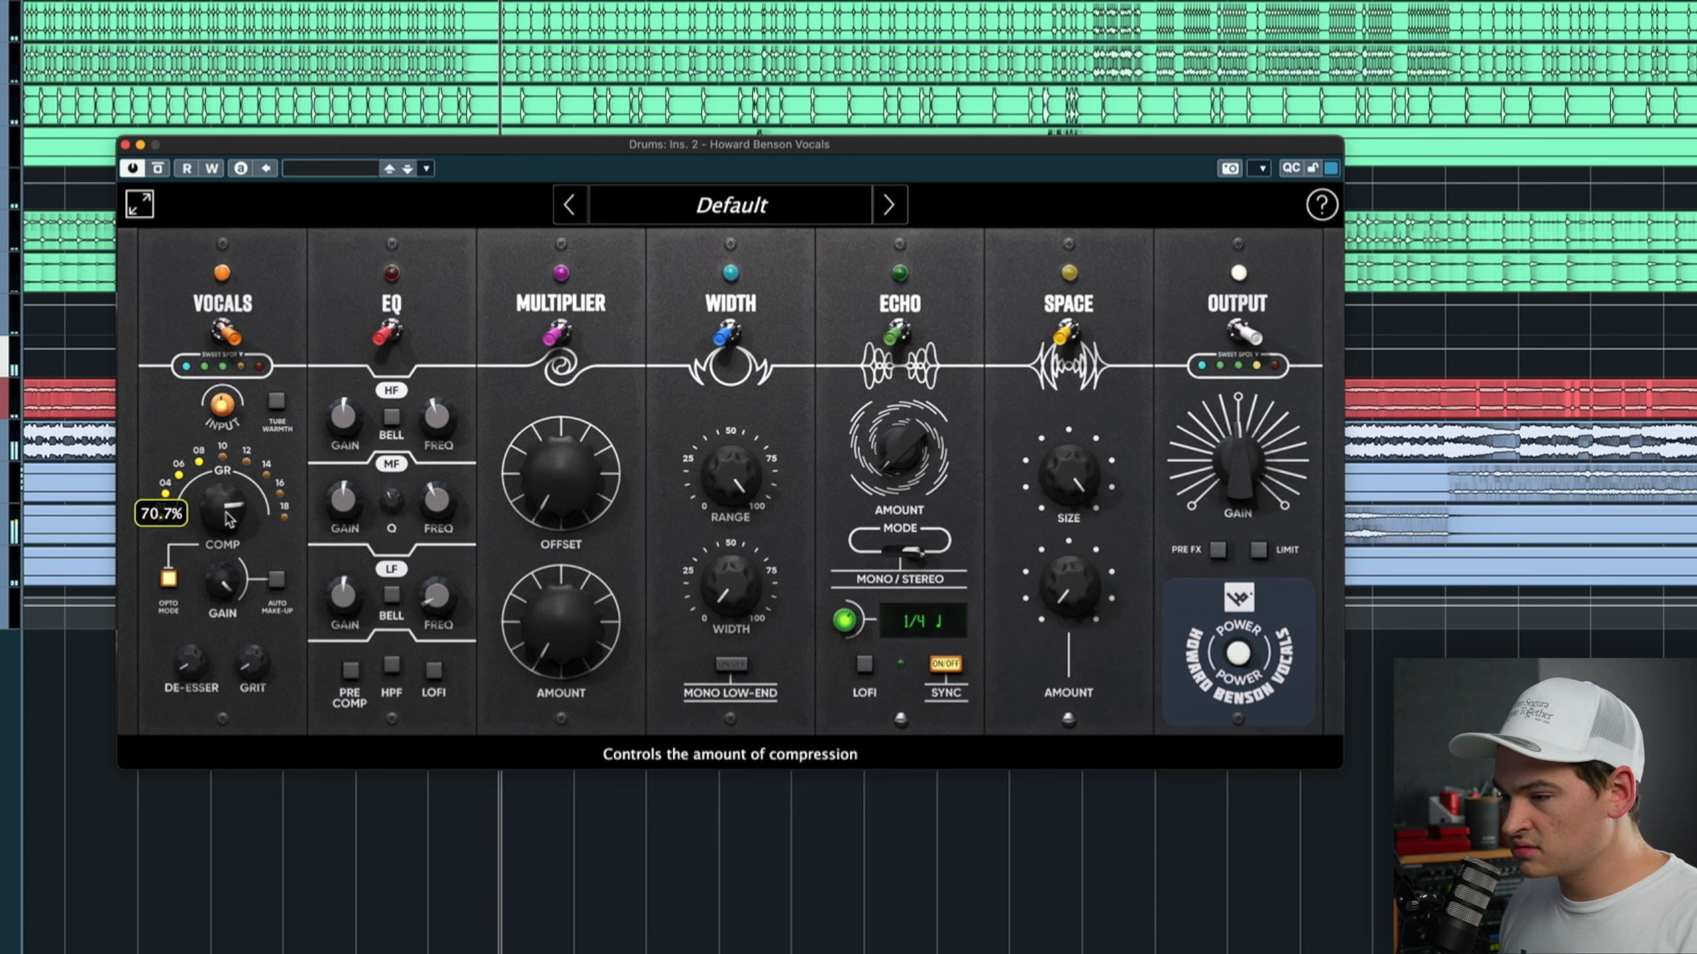
drag(232, 531, 234, 546)
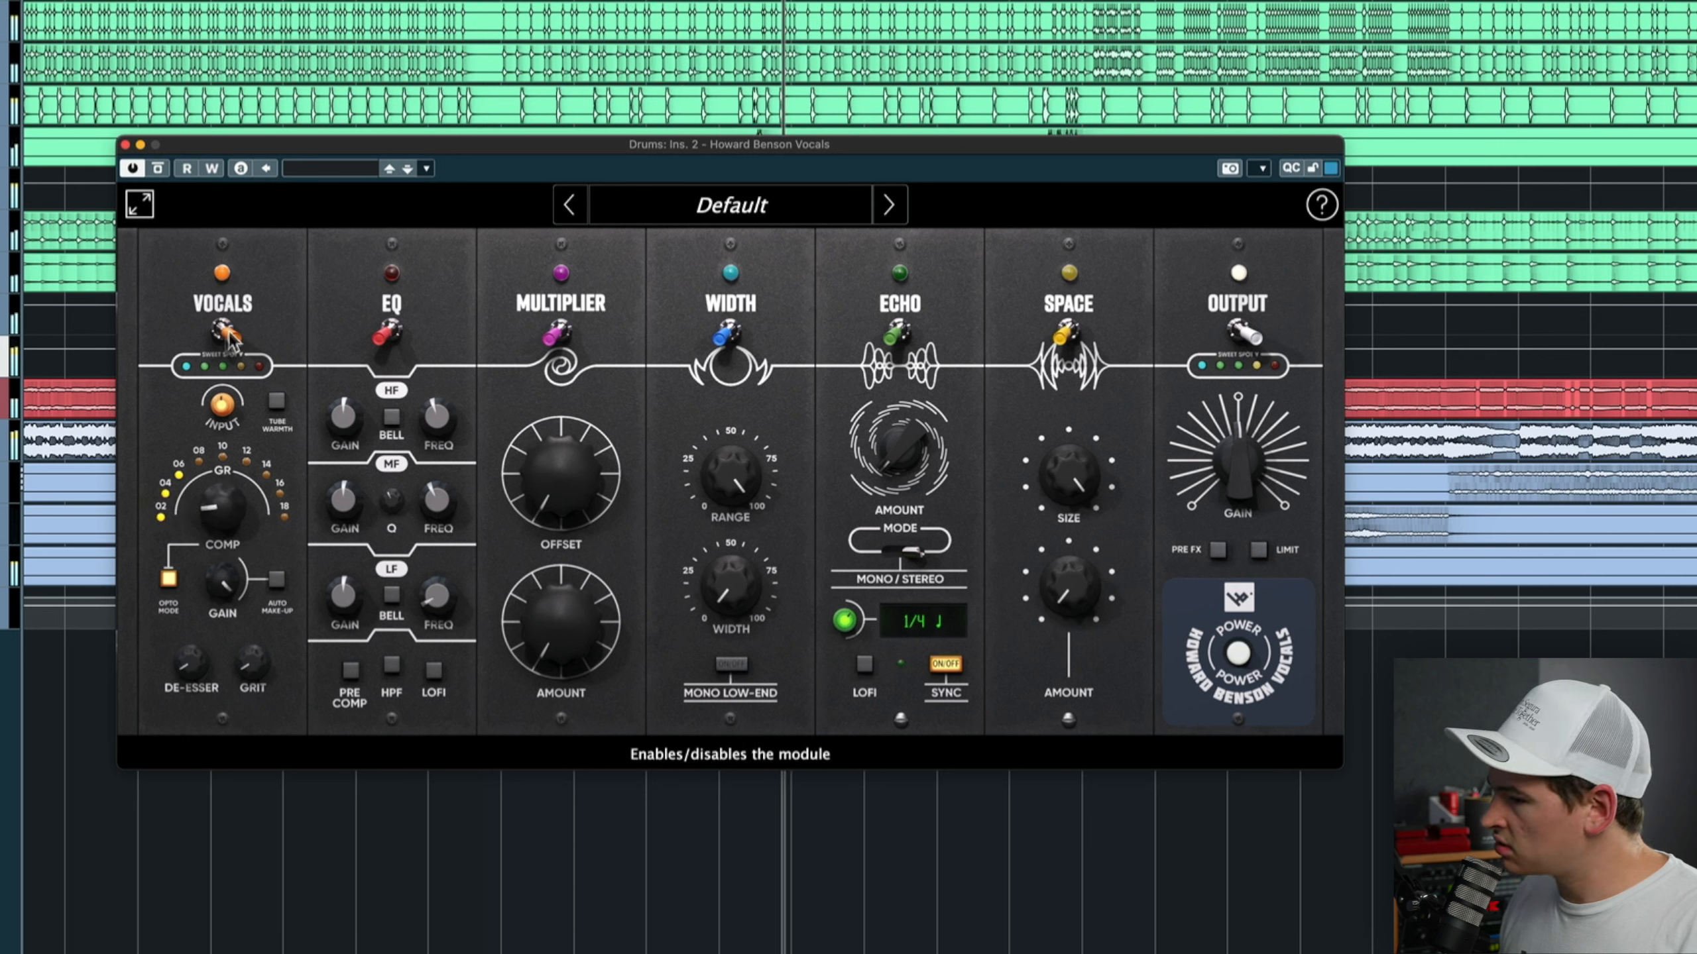
drag(223, 582, 221, 593)
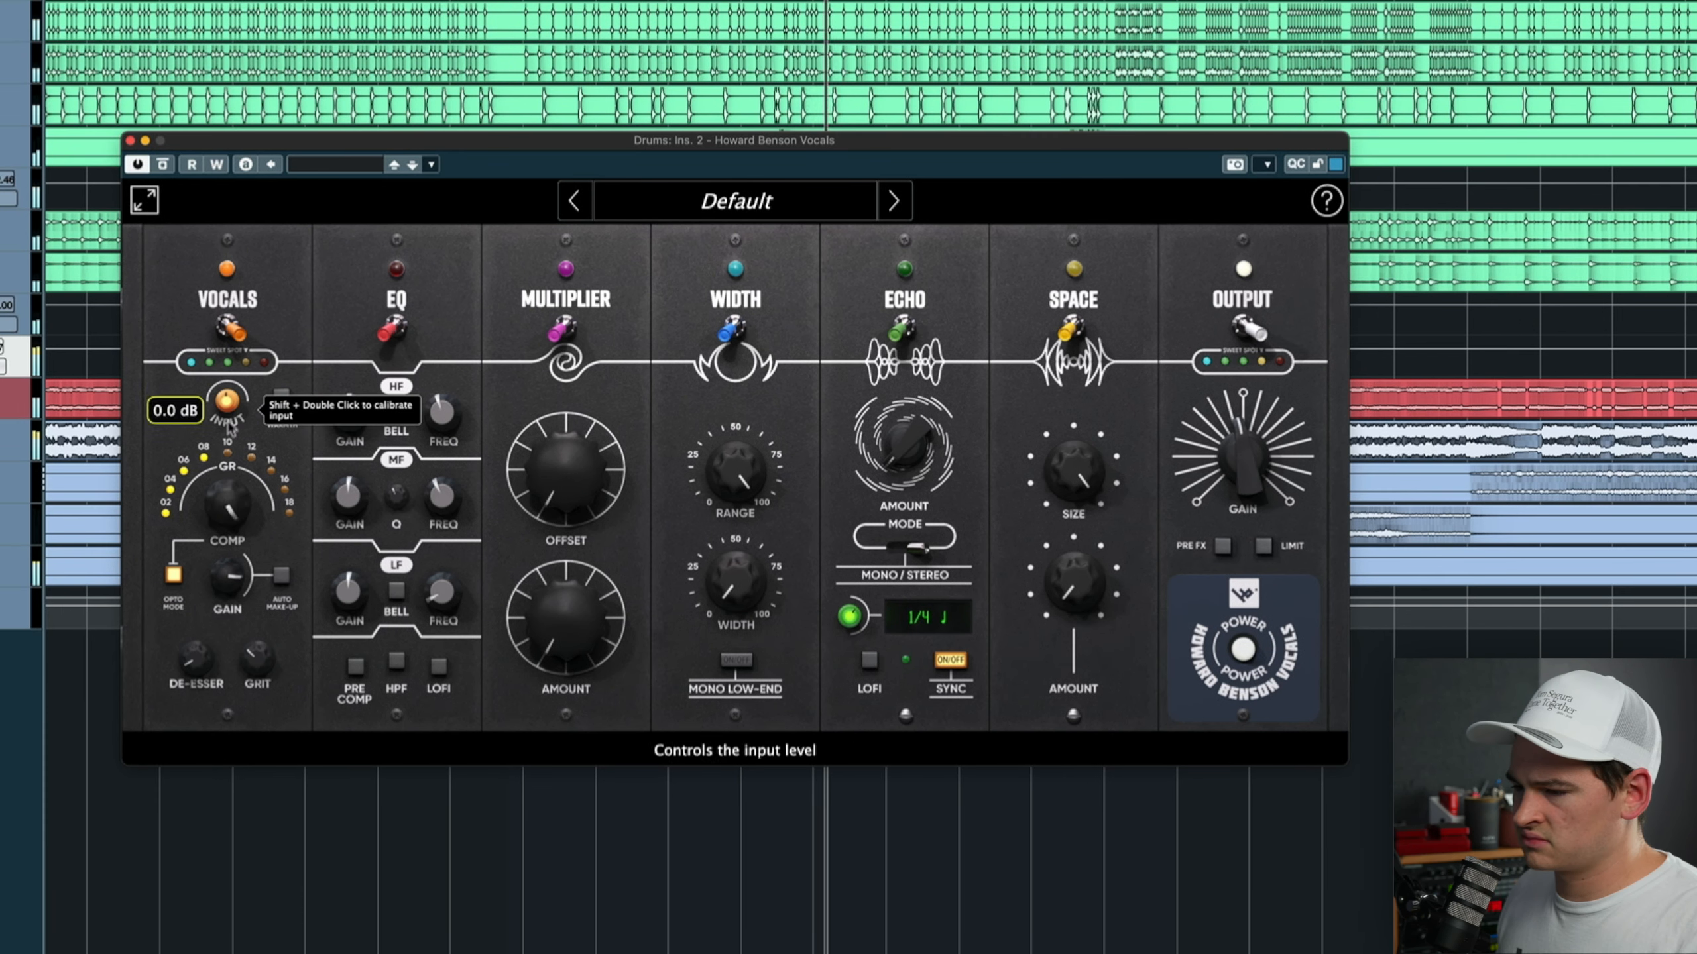
drag(222, 506, 237, 594)
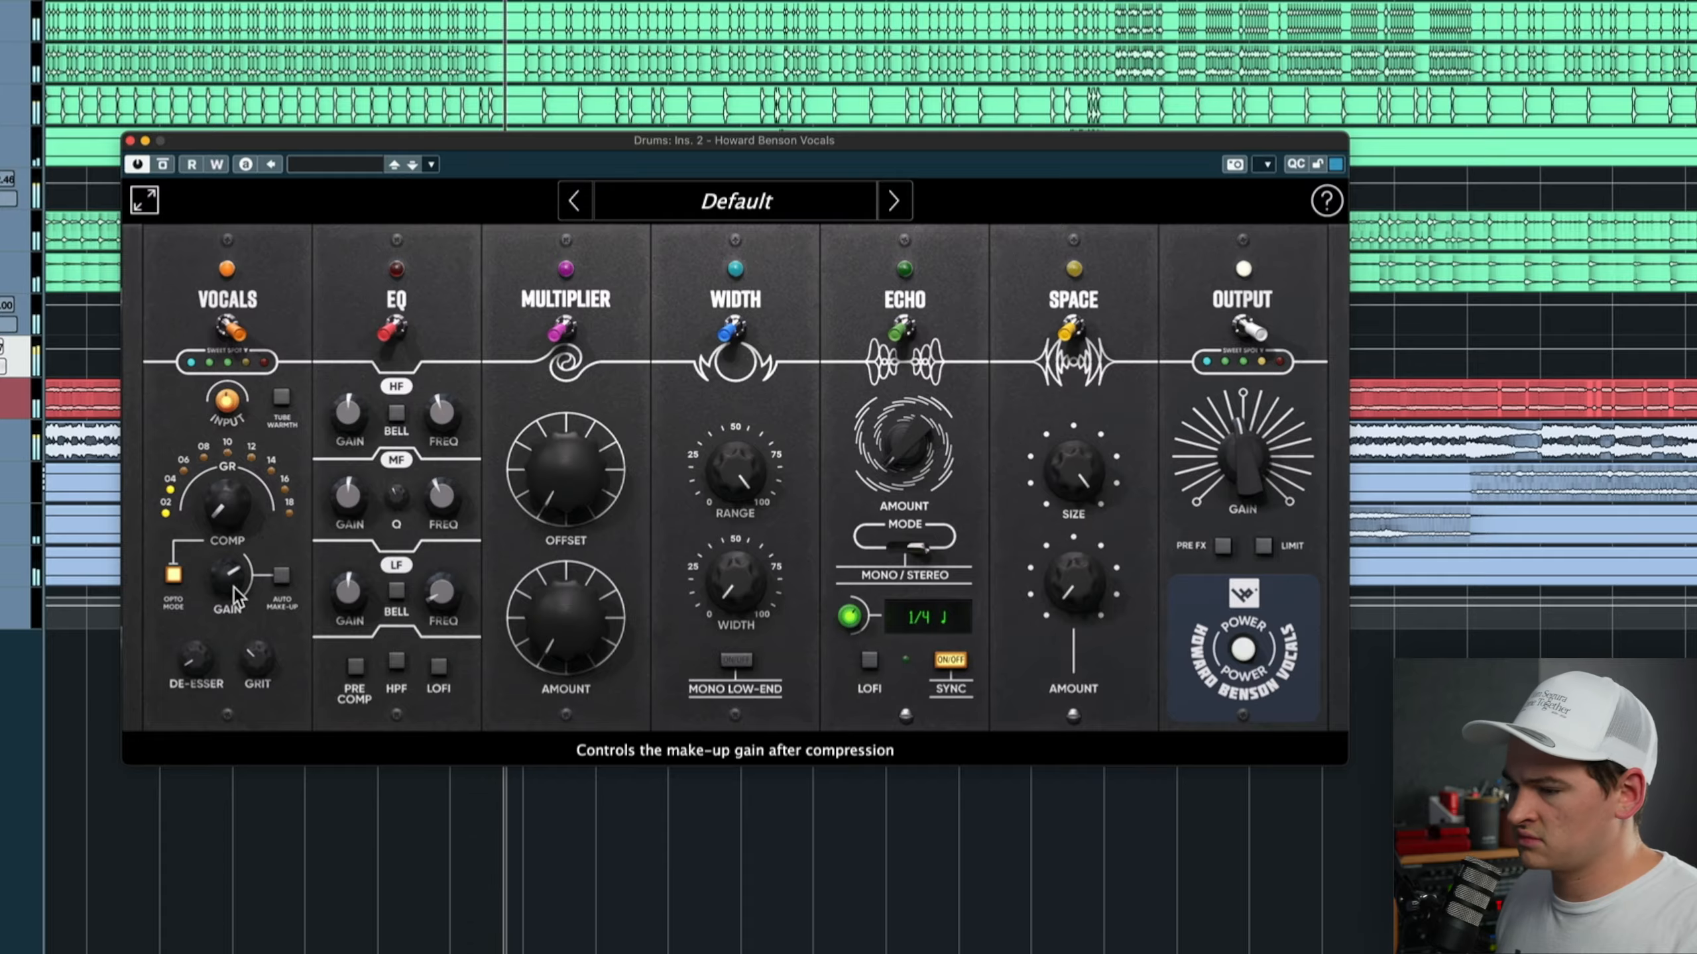